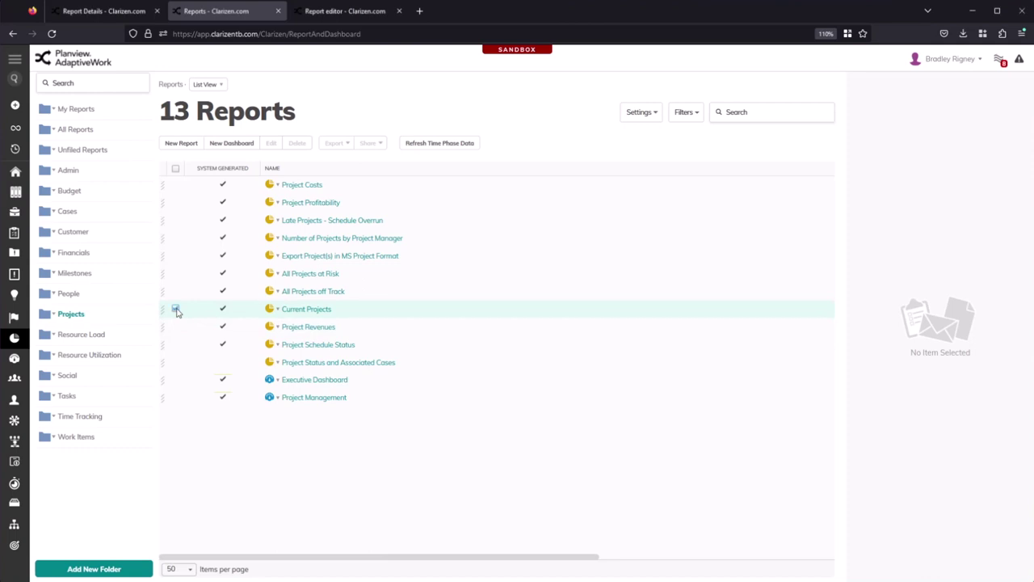
Duplicate the Current Projects report as 'Copy of Current Projects' and select the 'Copy of' prefix.
{"action": "left_click", "coordinate": [176, 309]}
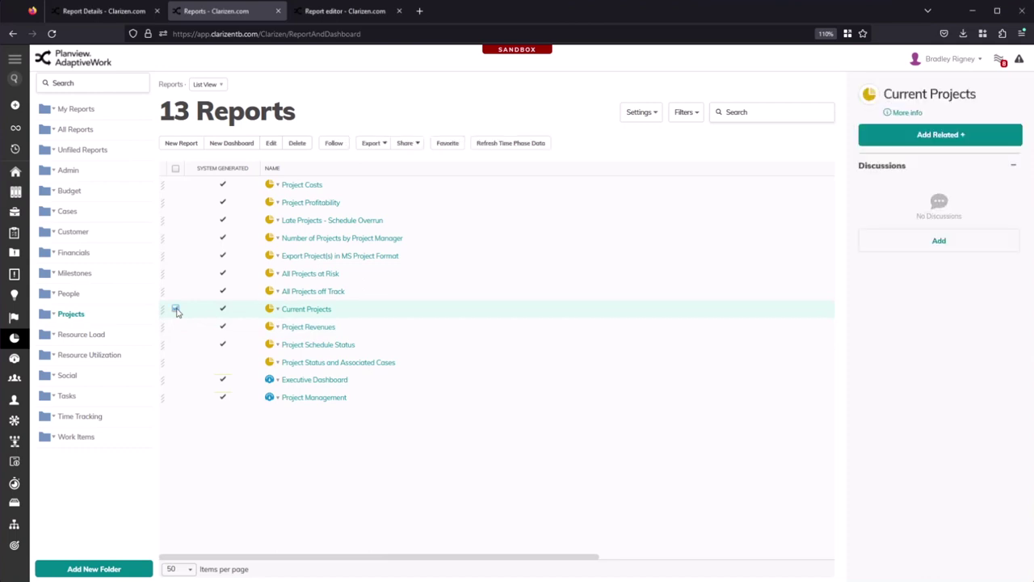
{"action": "left_click", "coordinate": [272, 145]}
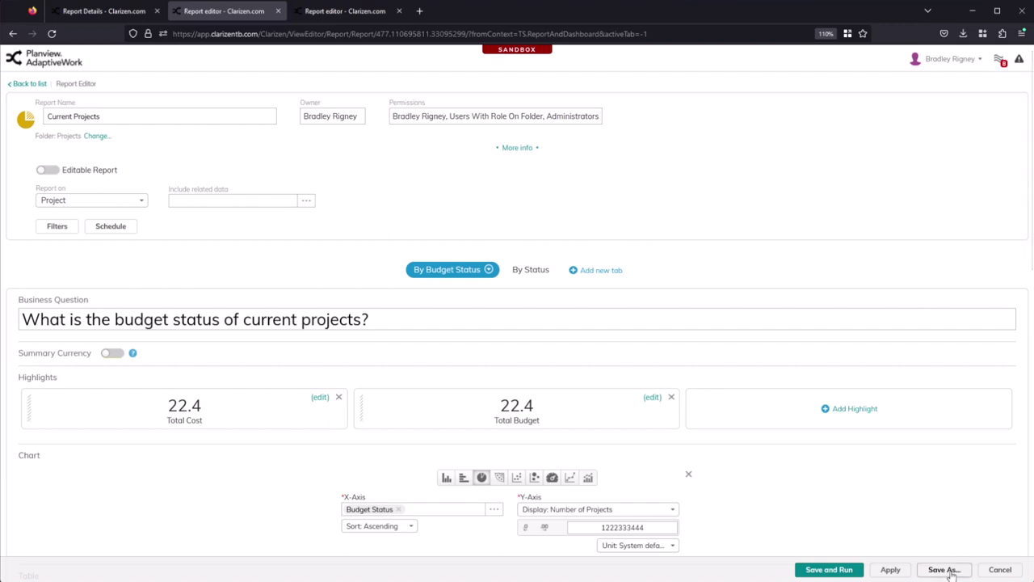
{"action": "left_click", "coordinate": [951, 571]}
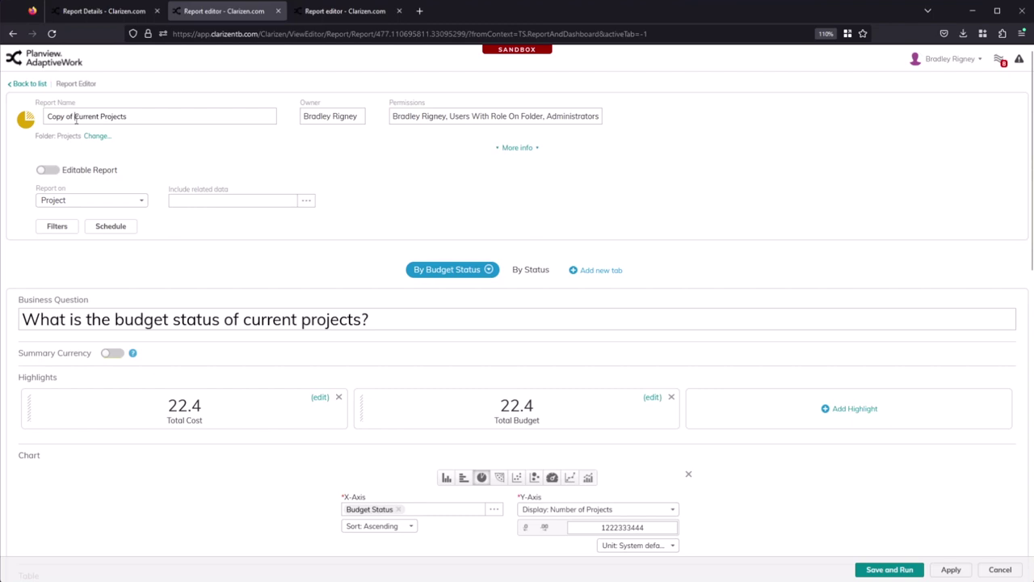
{"action": "left_click_drag", "start_coordinate": [76, 118], "coordinate": [45, 118]}
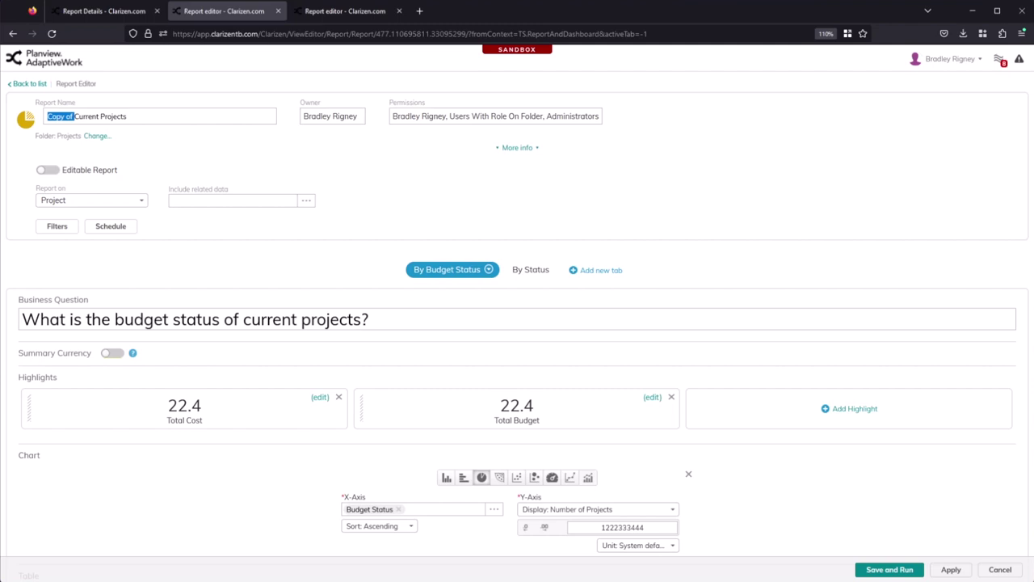
Add Cases and Action Items as related data, then attempt to remove Action Items.
{"action": "left_click", "coordinate": [93, 260]}
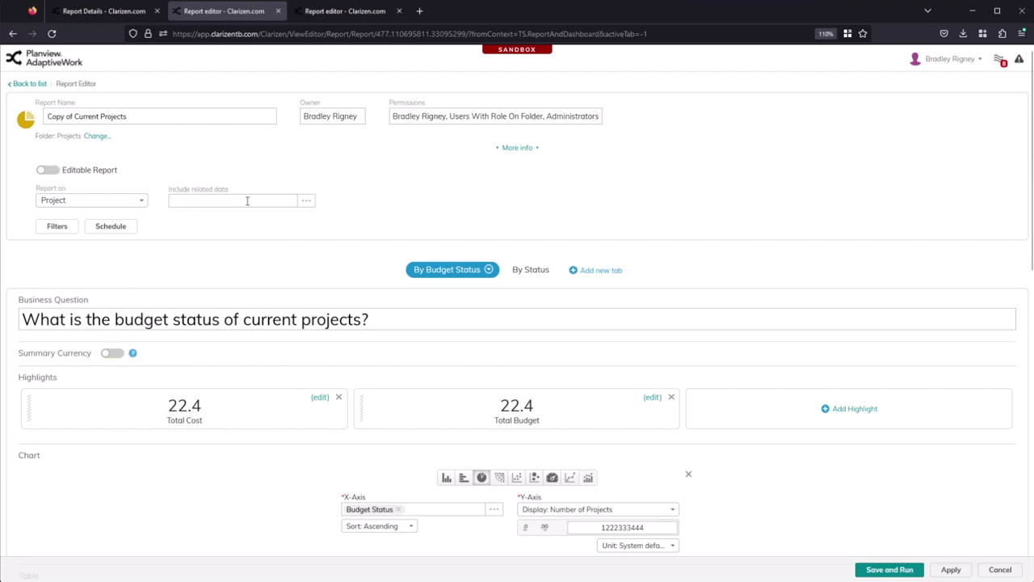
{"action": "type", "text": "cases"}
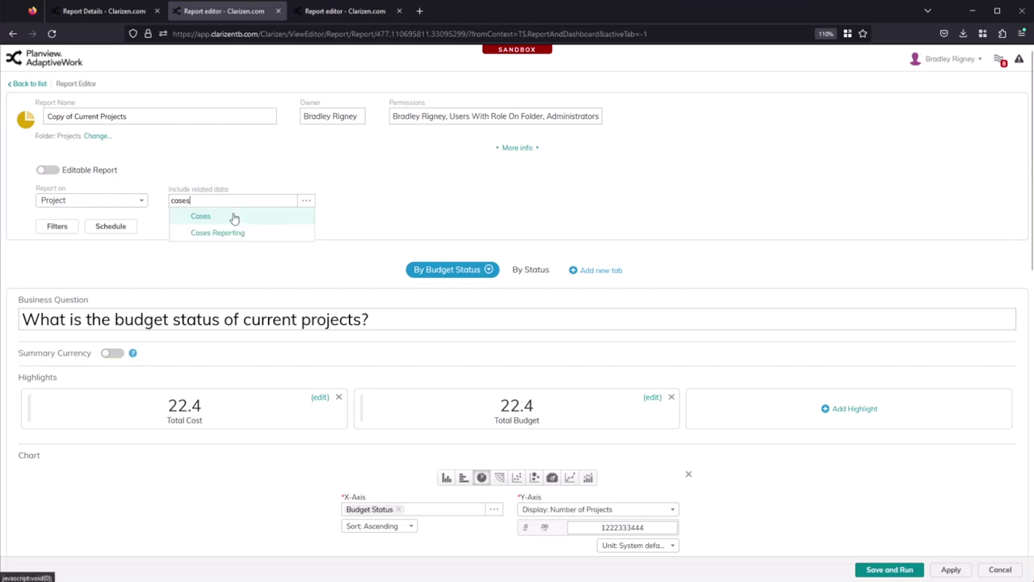
{"action": "left_click", "coordinate": [231, 216]}
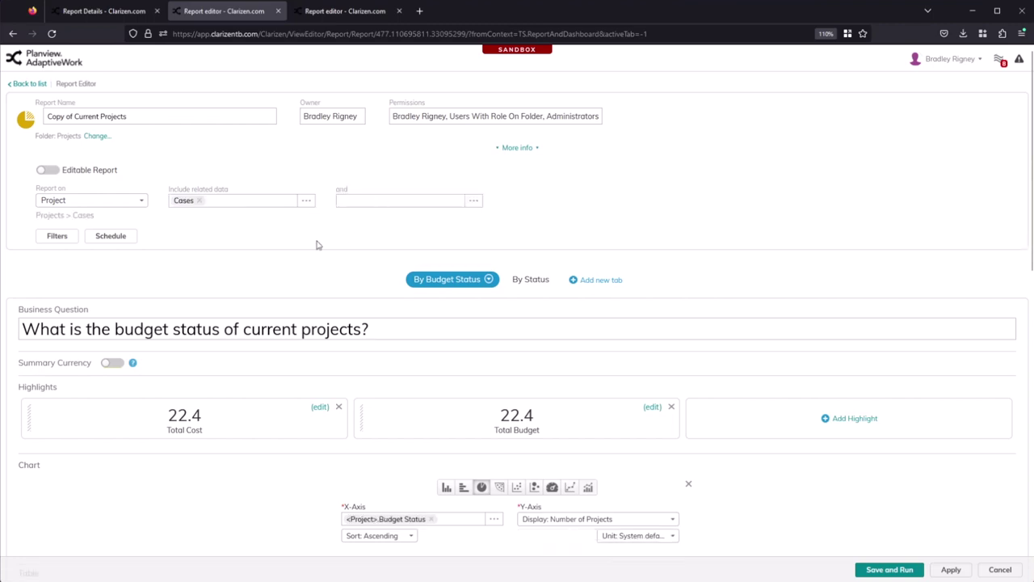
{"action": "type", "text": "action"}
{"action": "left_click", "coordinate": [388, 215]}
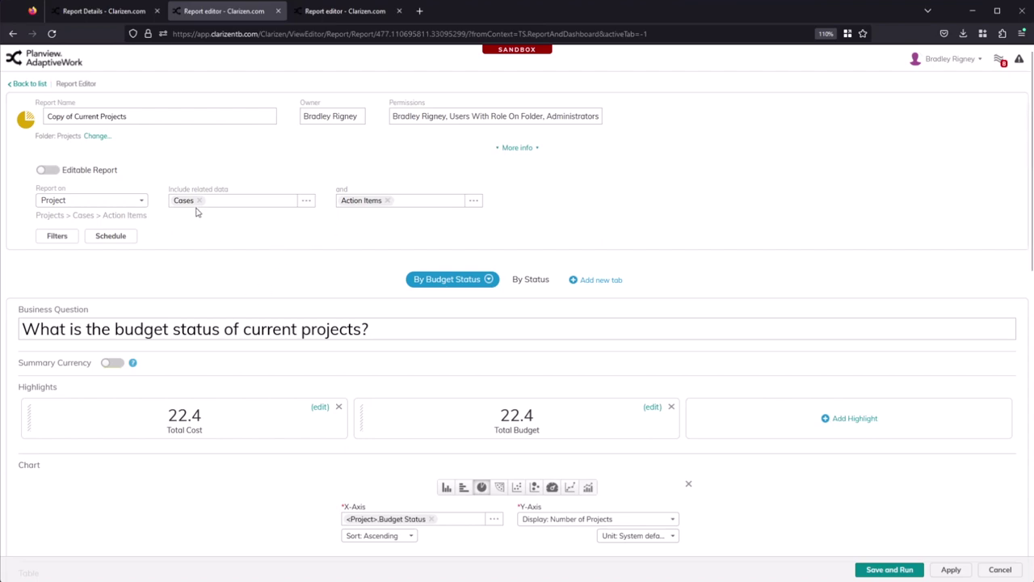
{"action": "left_click", "coordinate": [388, 201]}
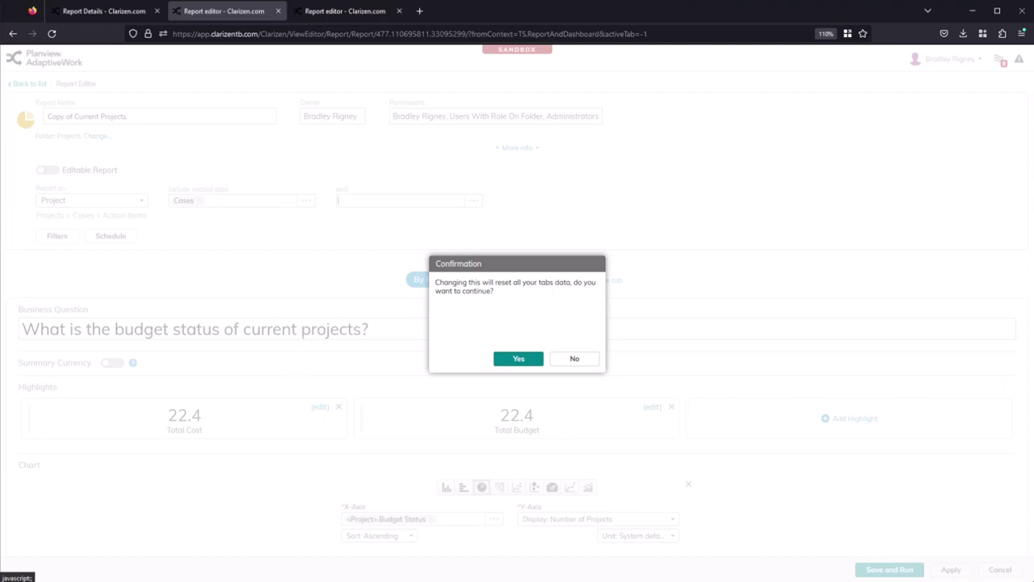
Decline the reset to keep Action Items, and delete 'Copy of' so the name reads Current Projects.
{"action": "left_click", "coordinate": [589, 368]}
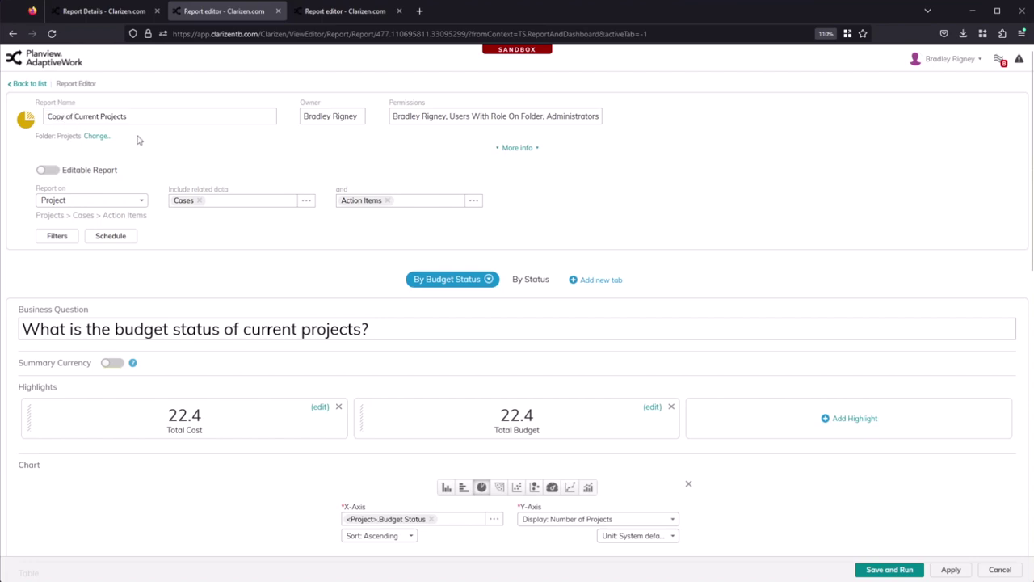
{"action": "key", "text": "BackSpace"}
{"action": "key", "text": "BackSpace"}
{"action": "key", "text": "BackSpace"}
{"action": "key", "text": "BackSpace"}
{"action": "key", "text": "BackSpace"}
{"action": "key", "text": "BackSpace"}
{"action": "key", "text": "BackSpace"}
{"action": "key", "text": "BackSpace"}
Show the report's Description and Category fields, then hide them again.
{"action": "left_click", "coordinate": [504, 151]}
{"action": "left_click", "coordinate": [149, 160]}
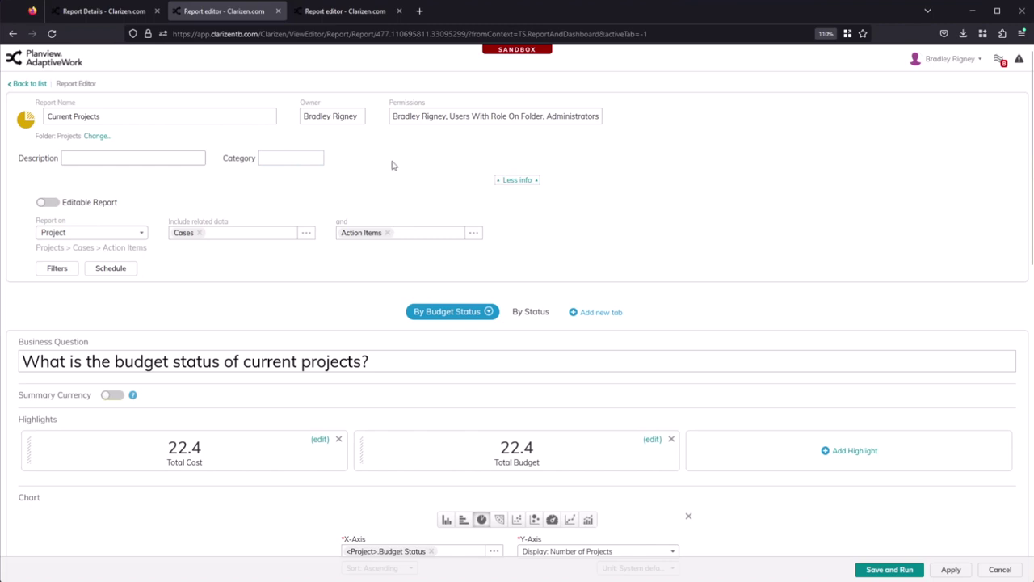
{"action": "left_click", "coordinate": [506, 180]}
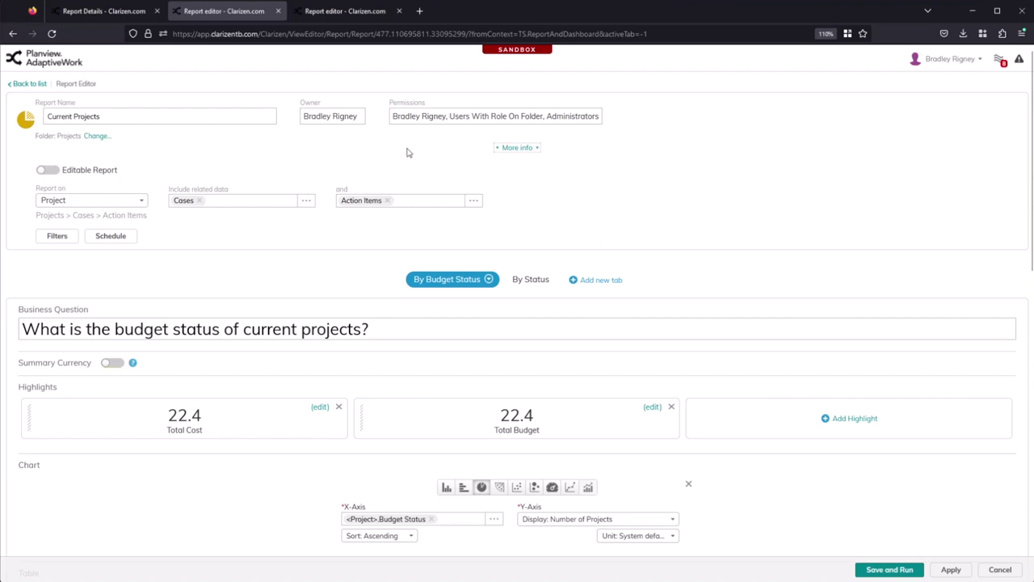
Grant the IT / PMO group Viewer permission on the report.
{"action": "left_click", "coordinate": [465, 117]}
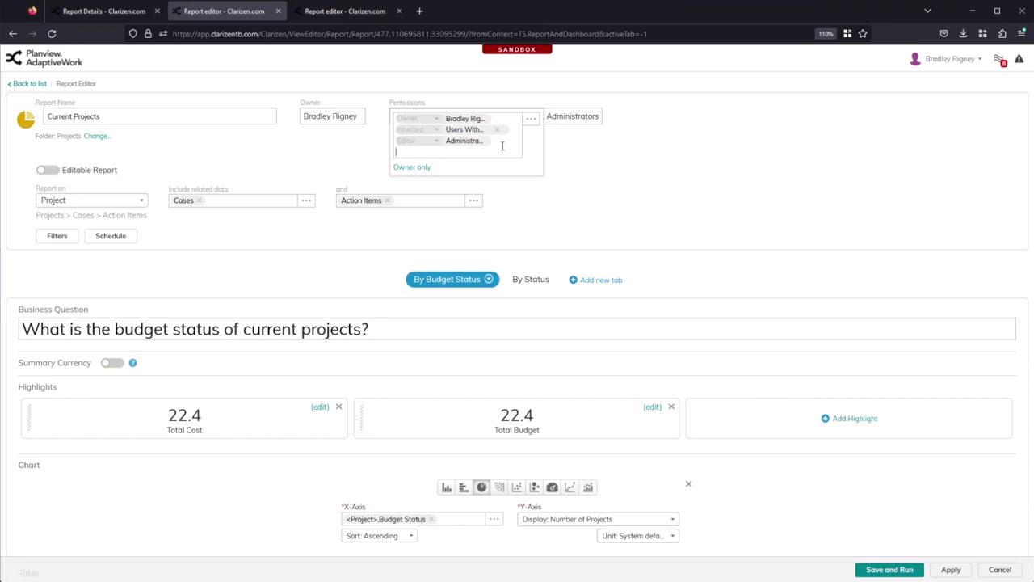
{"action": "type", "text": "itpmo"}
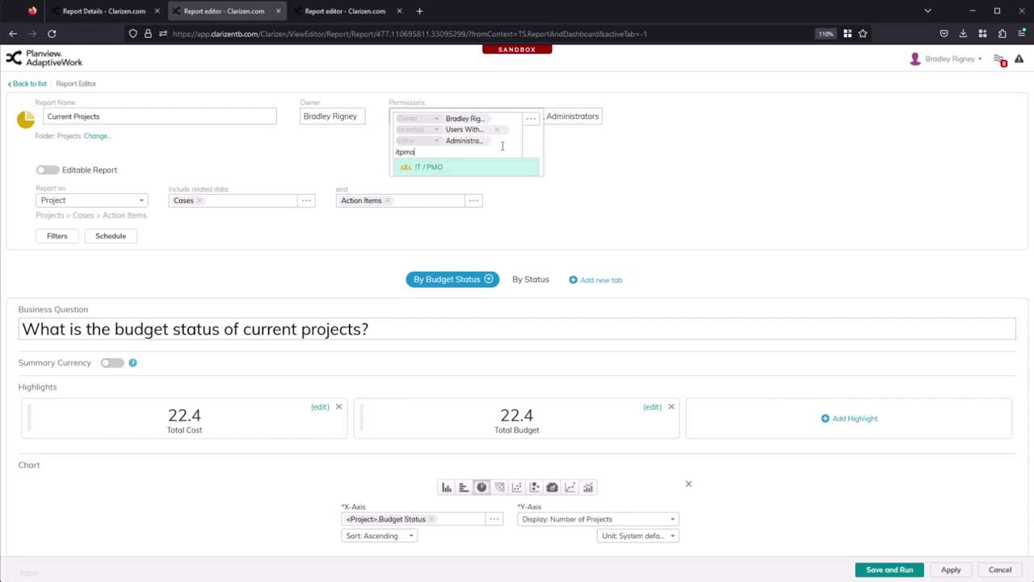
{"action": "left_click", "coordinate": [463, 142]}
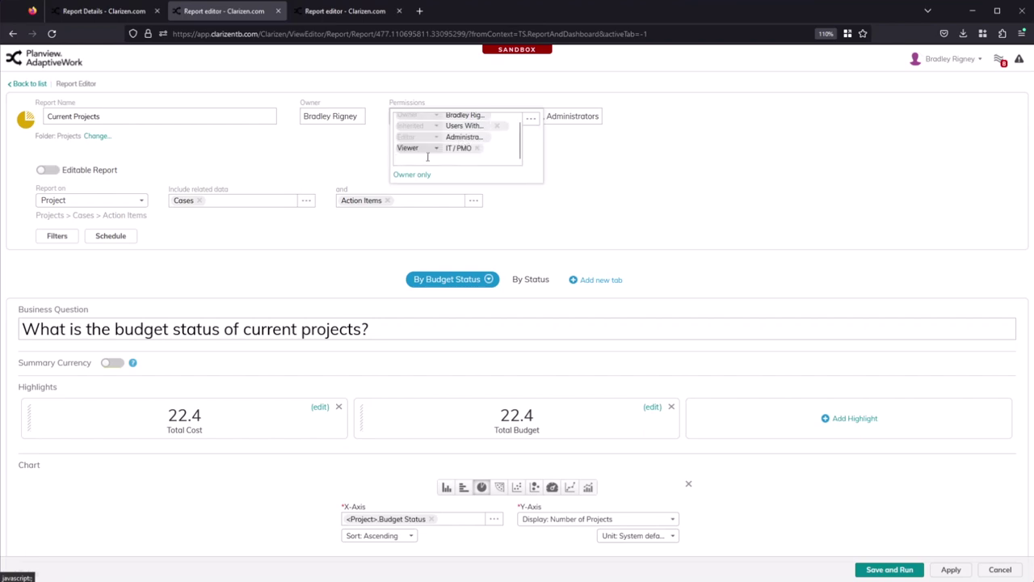
{"action": "left_click", "coordinate": [434, 150]}
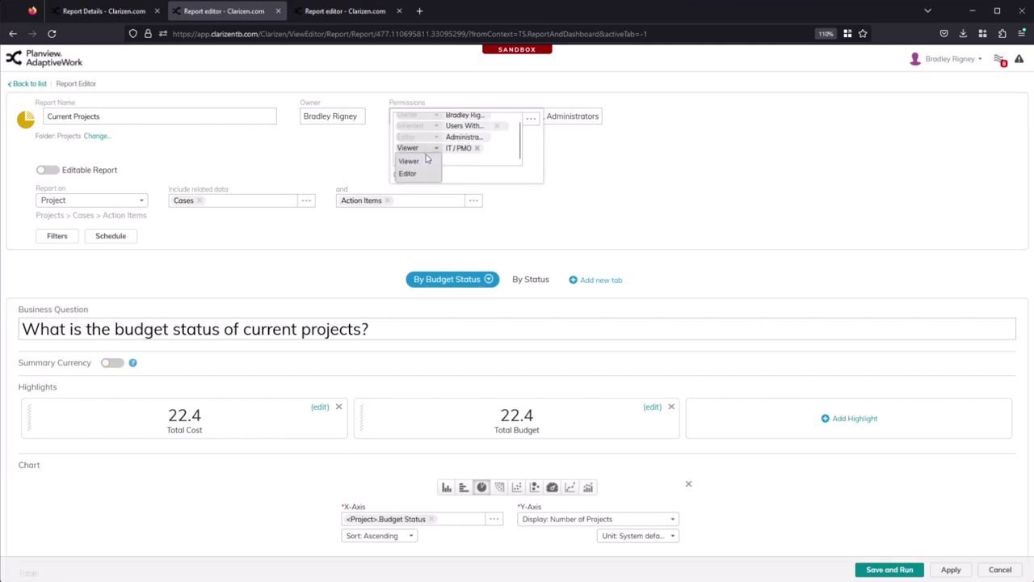
{"action": "left_click", "coordinate": [434, 151]}
{"action": "left_click", "coordinate": [530, 181]}
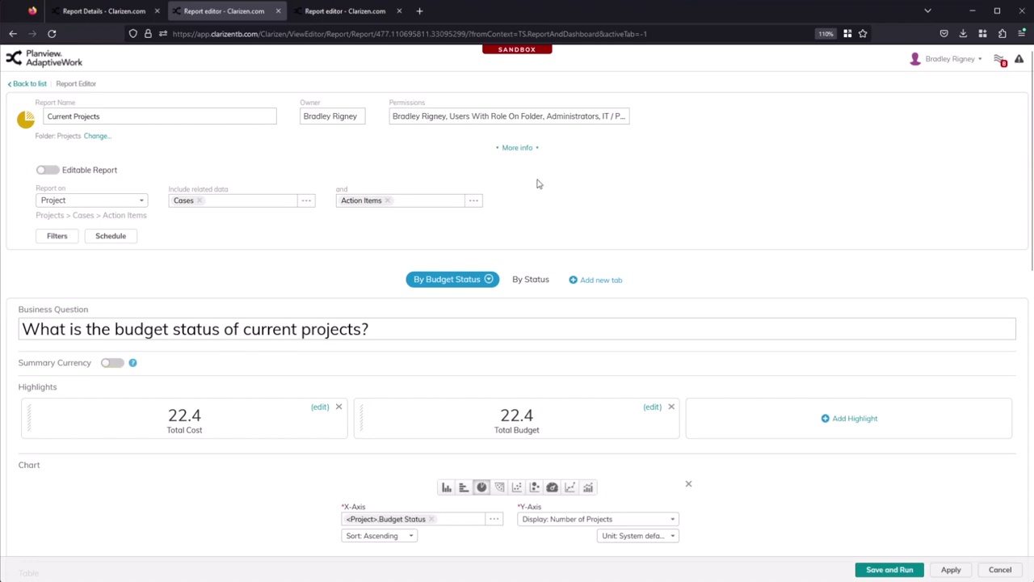
{"action": "right_click", "coordinate": [36, 85]}
In a new reports-list tab, confirm IT / PMO has Viewer access on the Projects folder.
{"action": "left_click", "coordinate": [46, 96]}
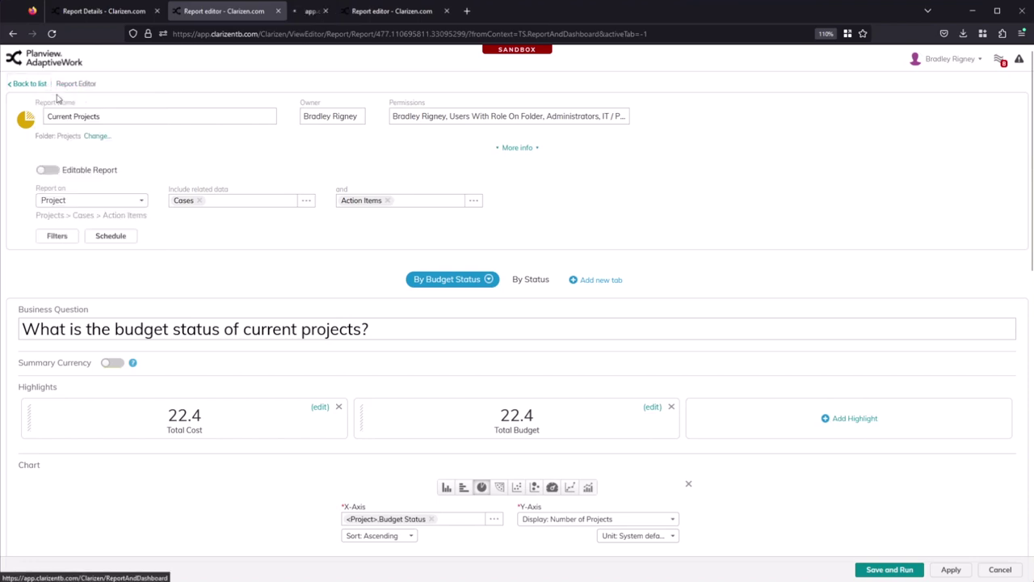
{"action": "left_click", "coordinate": [343, 11]}
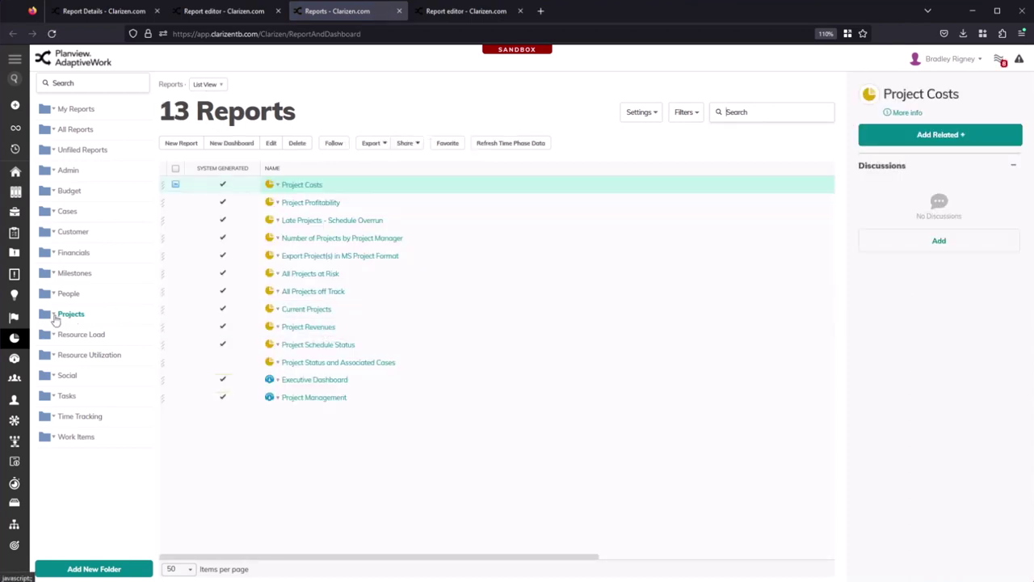
{"action": "left_click", "coordinate": [54, 317]}
{"action": "left_click", "coordinate": [60, 325]}
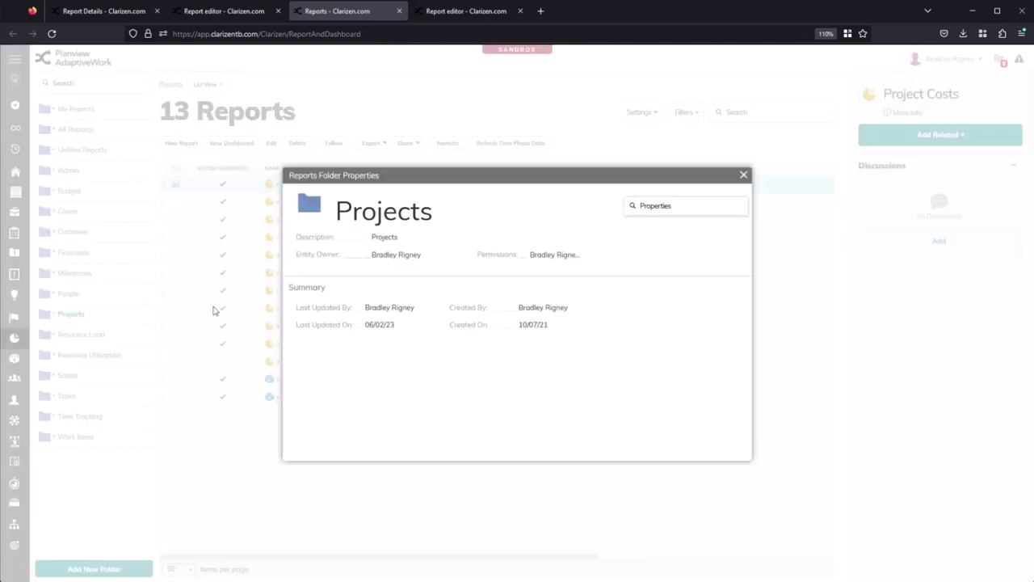
{"action": "left_click", "coordinate": [565, 257]}
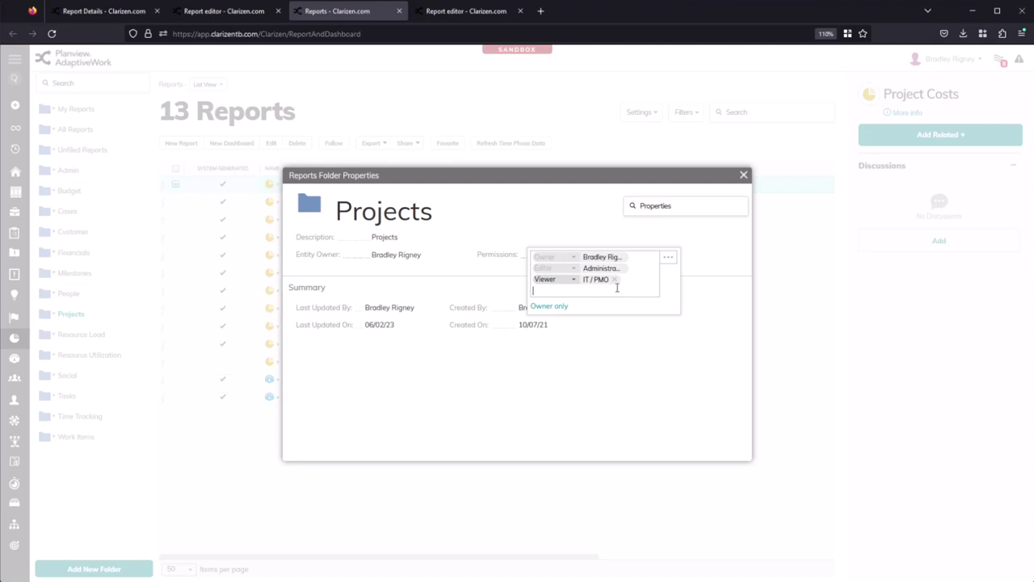
{"action": "key", "text": "ctrl+shift+Tab"}
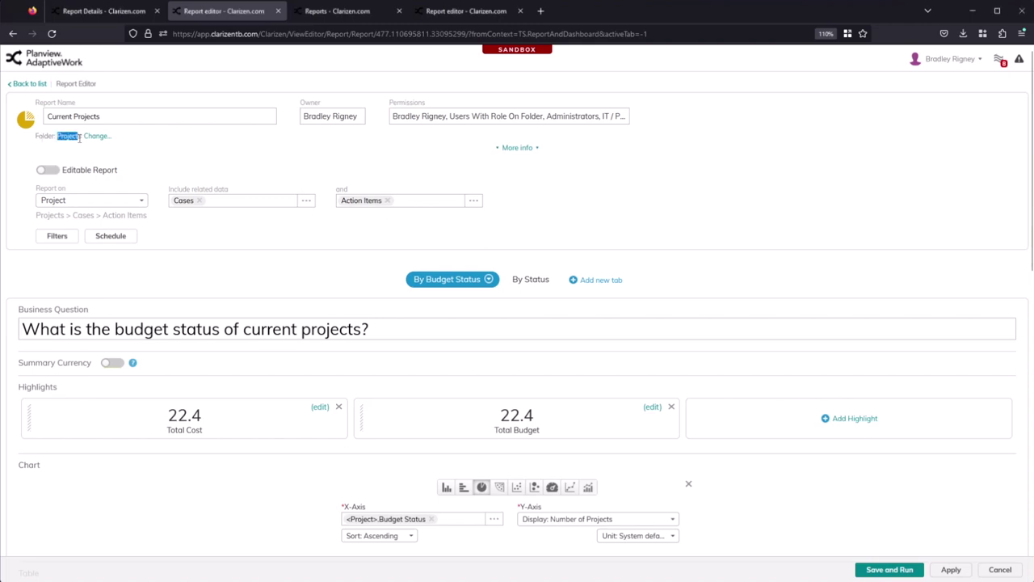
{"action": "triple_click", "coordinate": [80, 139]}
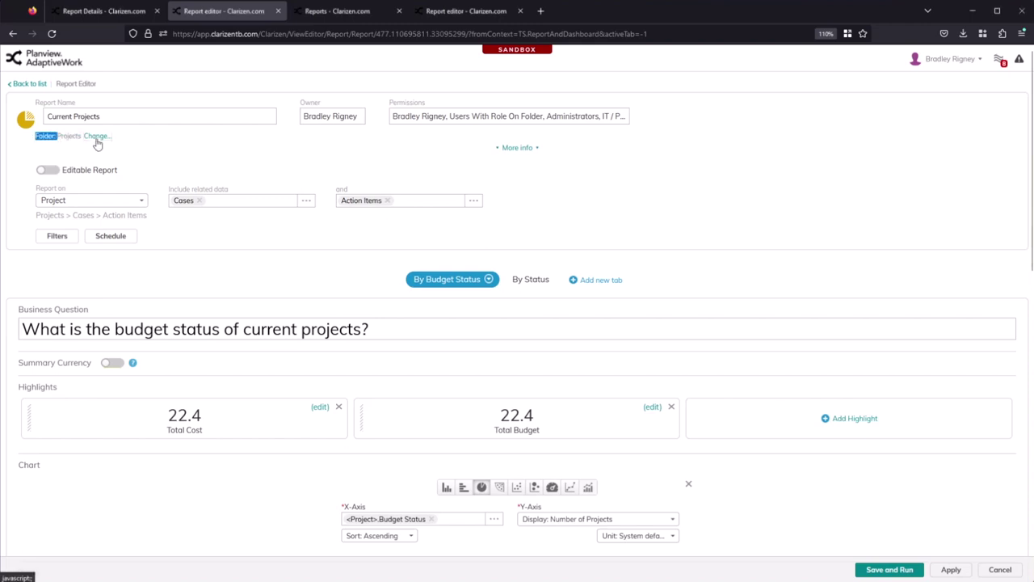
{"action": "left_click", "coordinate": [97, 143]}
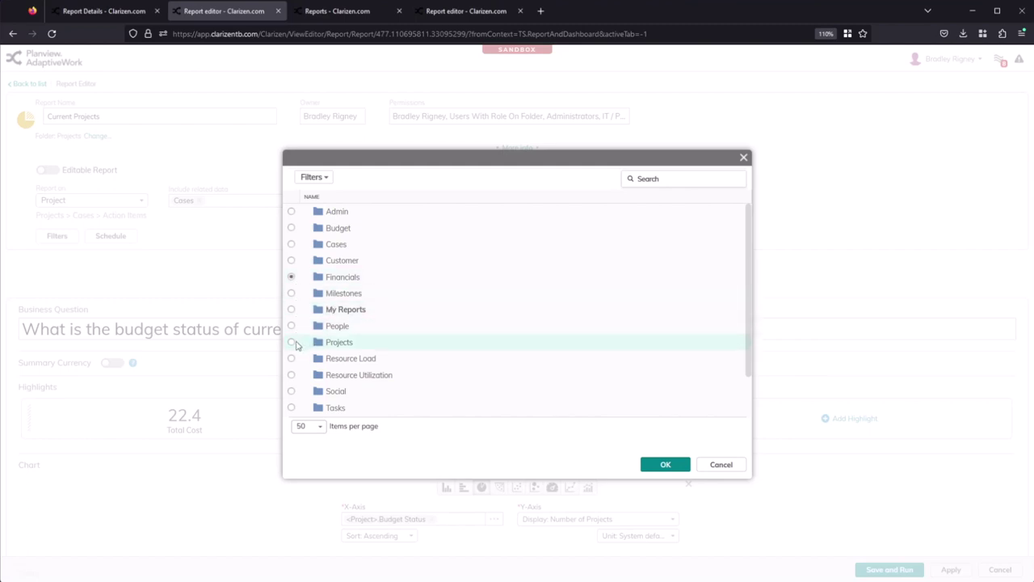
{"action": "left_click", "coordinate": [665, 467]}
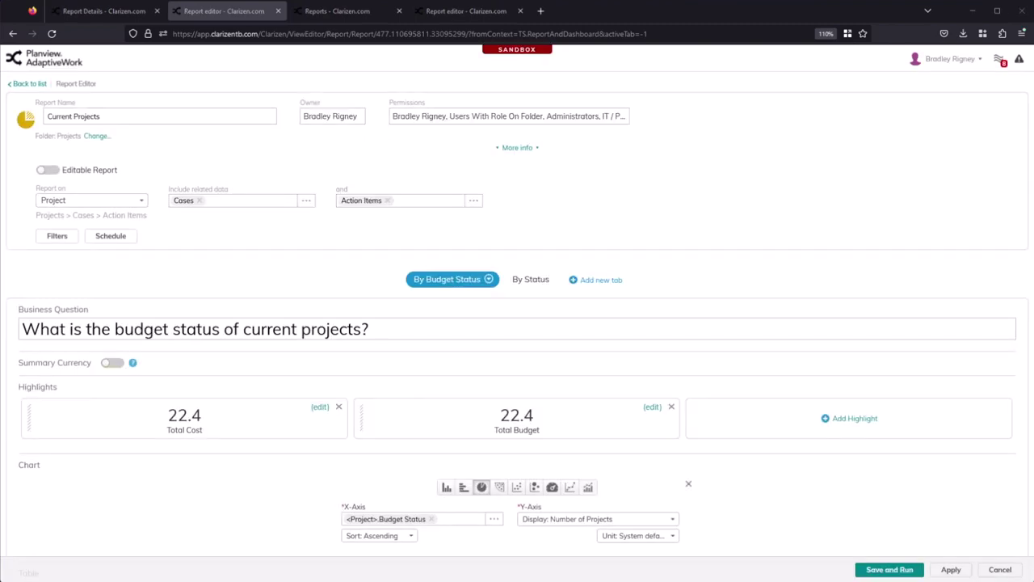
{"action": "left_click", "coordinate": [120, 239]}
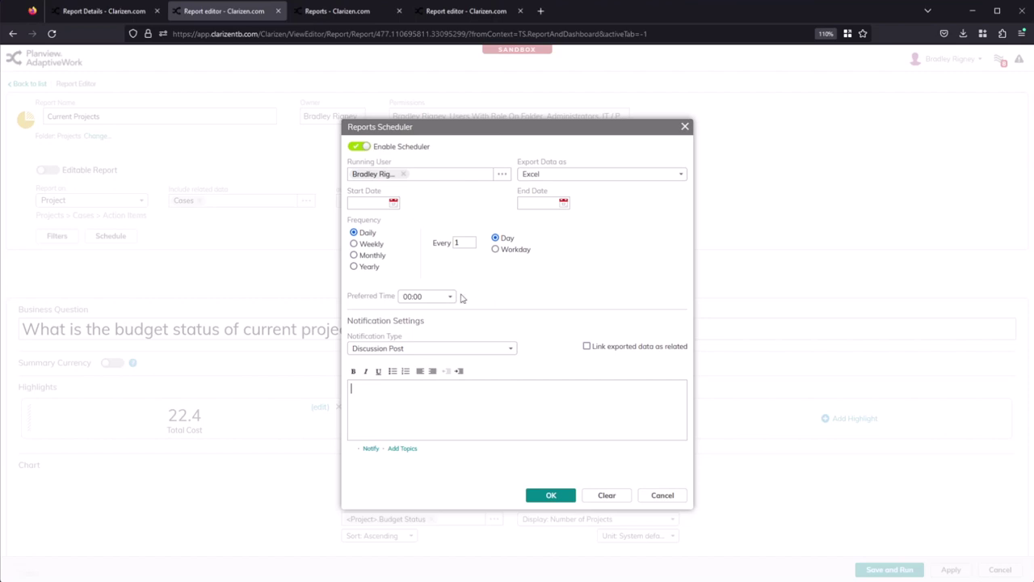
{"action": "left_click", "coordinate": [450, 297]}
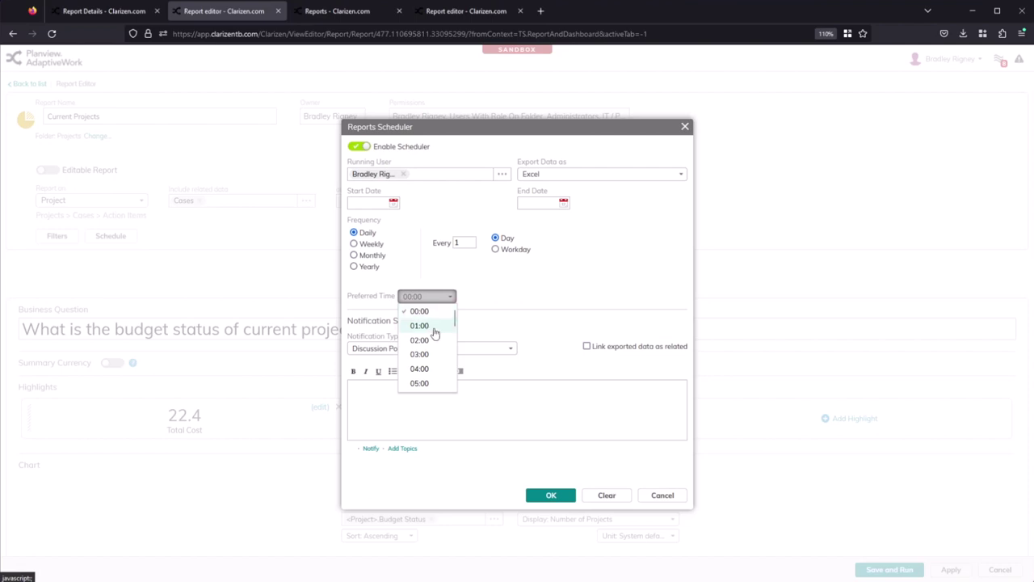
{"action": "left_click", "coordinate": [488, 309]}
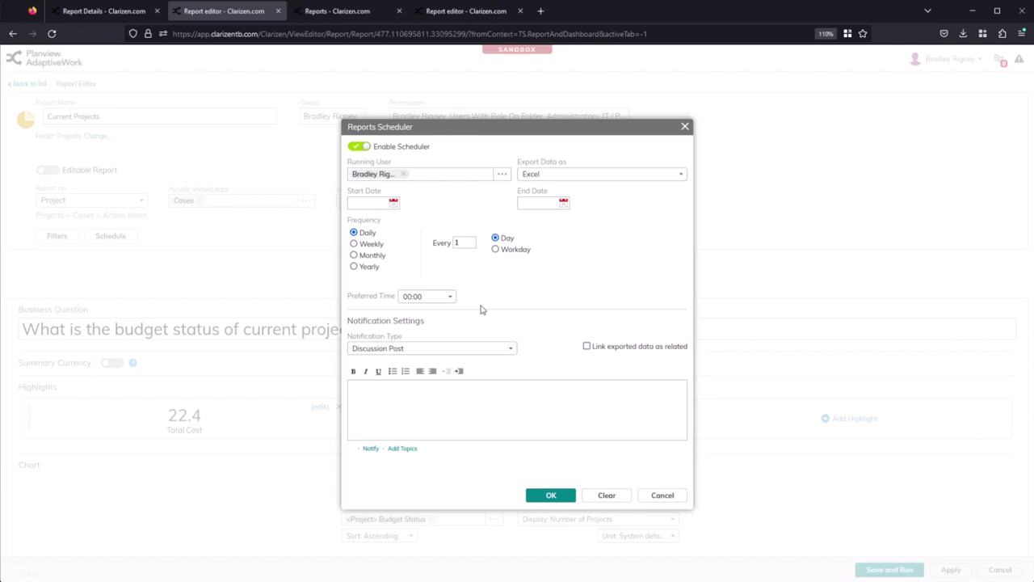
{"action": "key", "text": "Escape"}
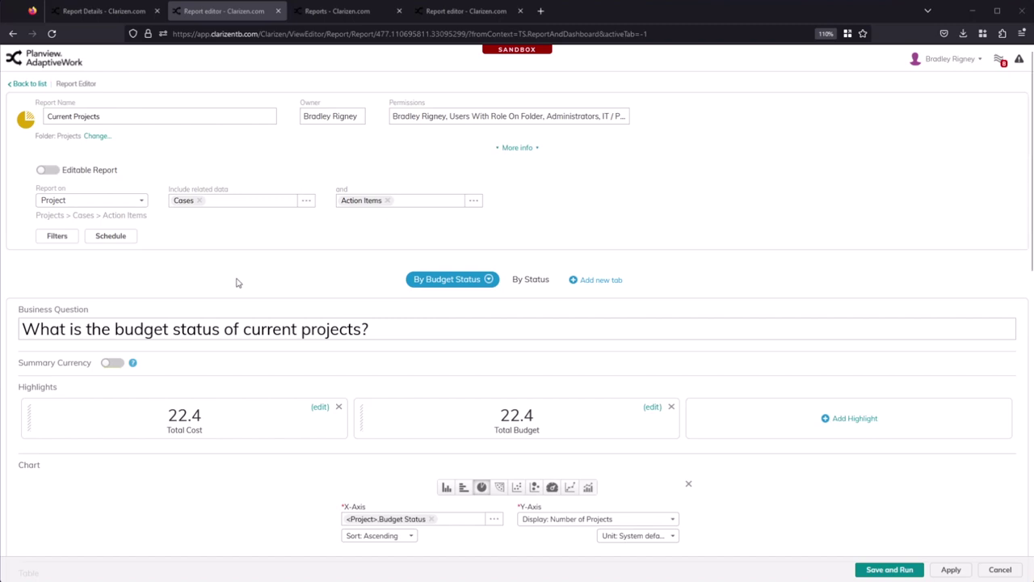
{"action": "scroll", "coordinate": [361, 247], "scroll_direction": "down", "scroll_amount": 1}
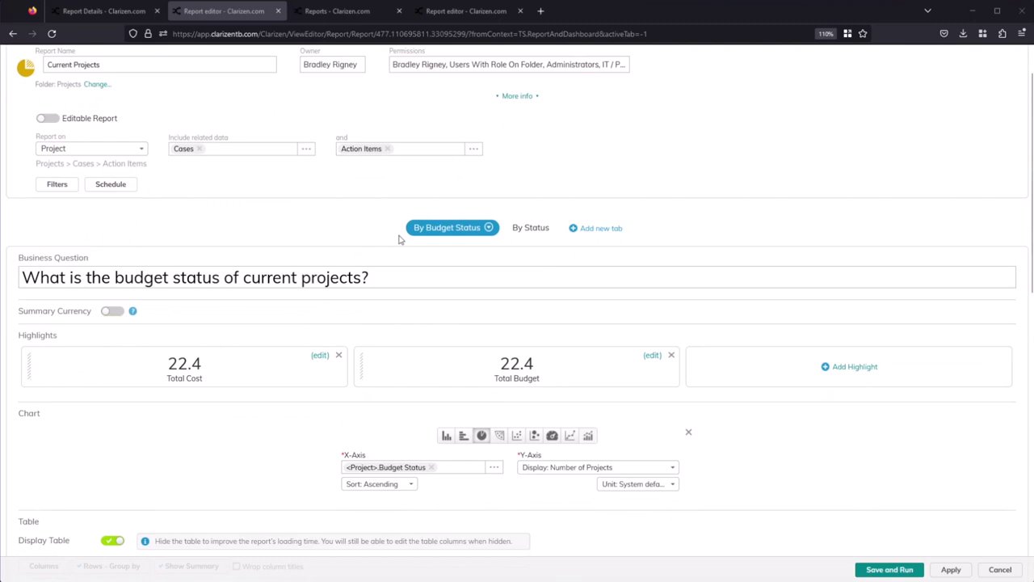
{"action": "scroll", "coordinate": [331, 259], "scroll_direction": "down", "scroll_amount": 1}
{"action": "scroll", "coordinate": [332, 258], "scroll_direction": "down", "scroll_amount": 2}
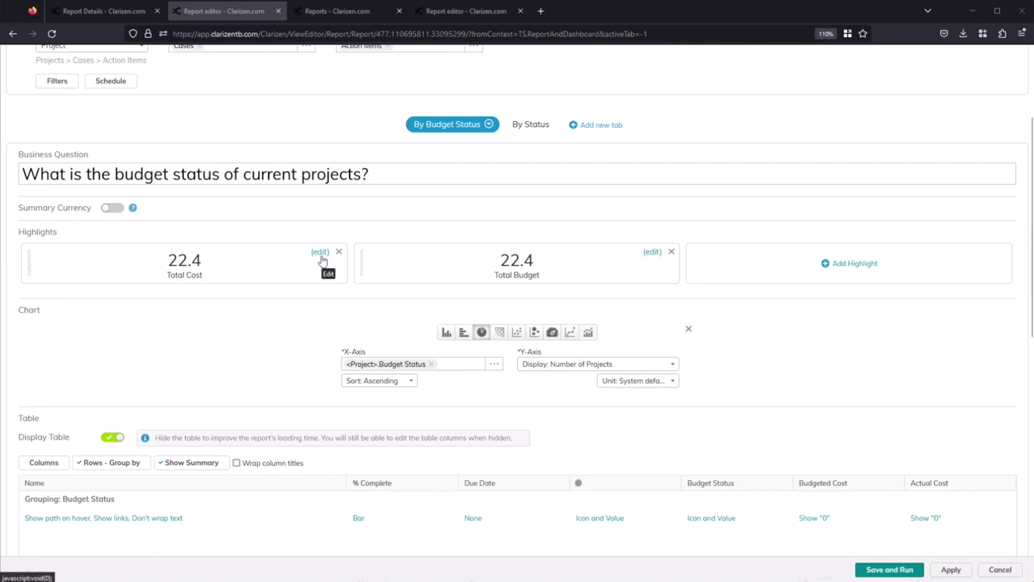
{"action": "left_click", "coordinate": [320, 253]}
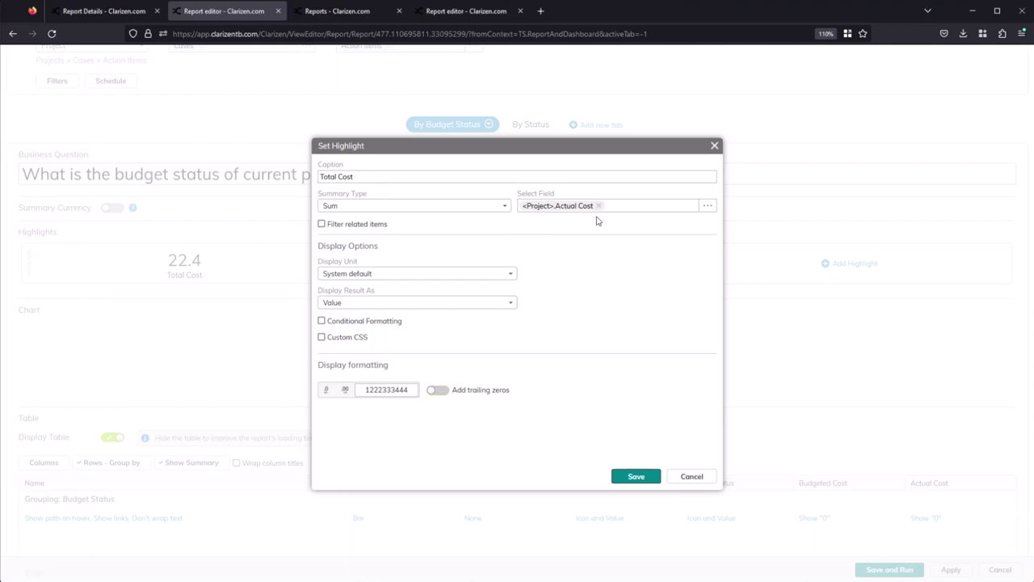
{"action": "left_click", "coordinate": [495, 207]}
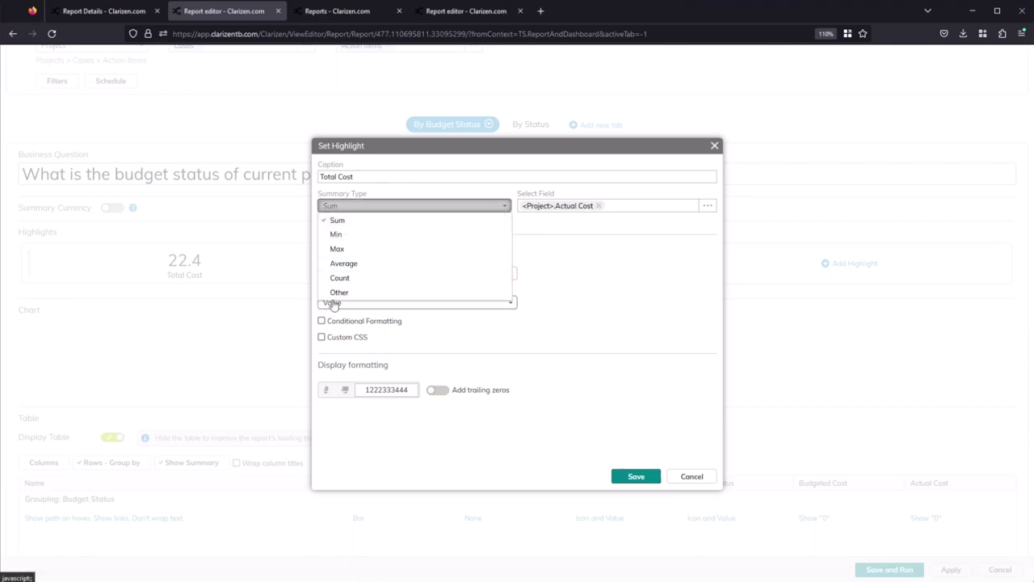
{"action": "left_click", "coordinate": [508, 207]}
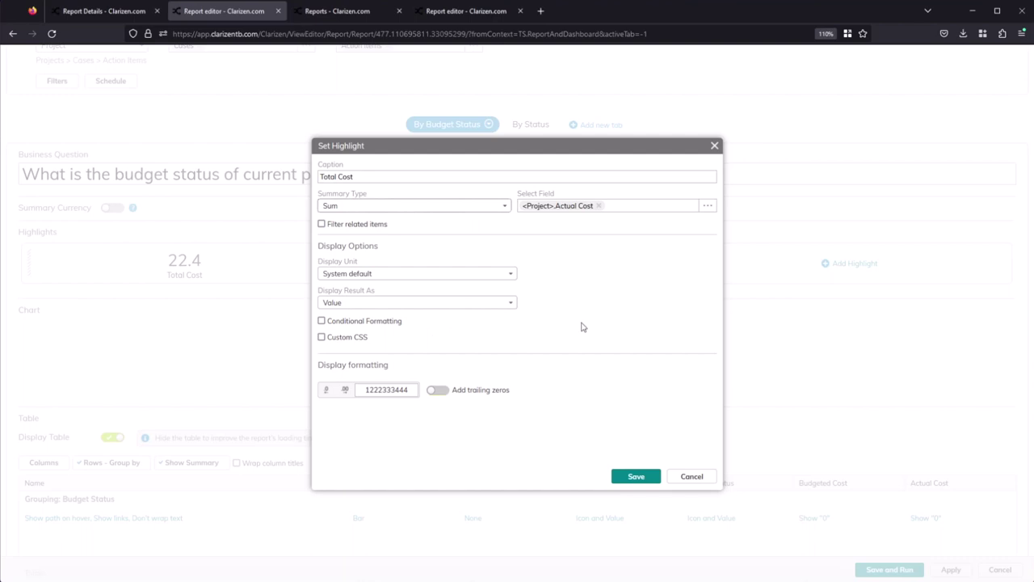
{"action": "key", "text": "Escape"}
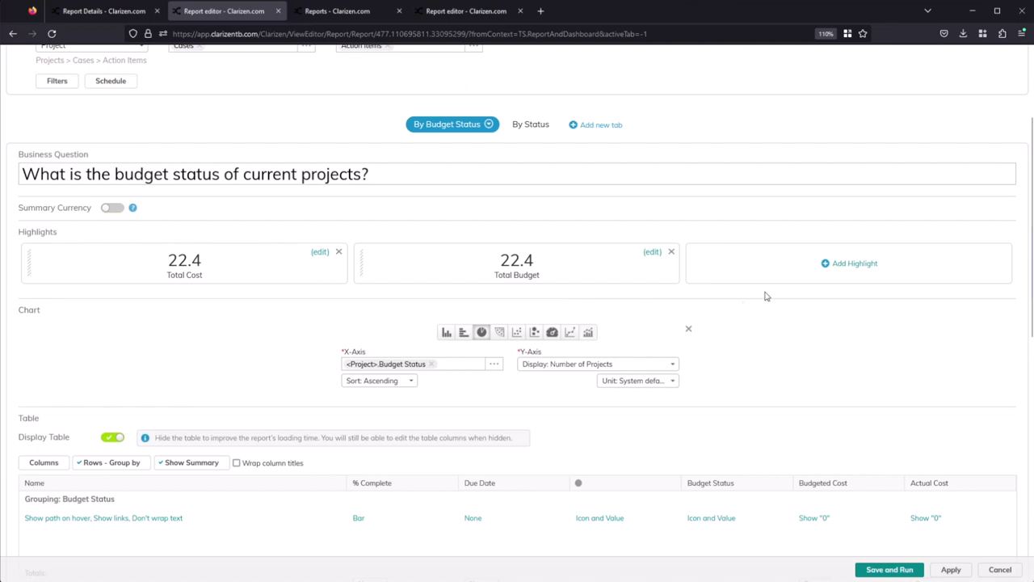
{"action": "left_click", "coordinate": [850, 264]}
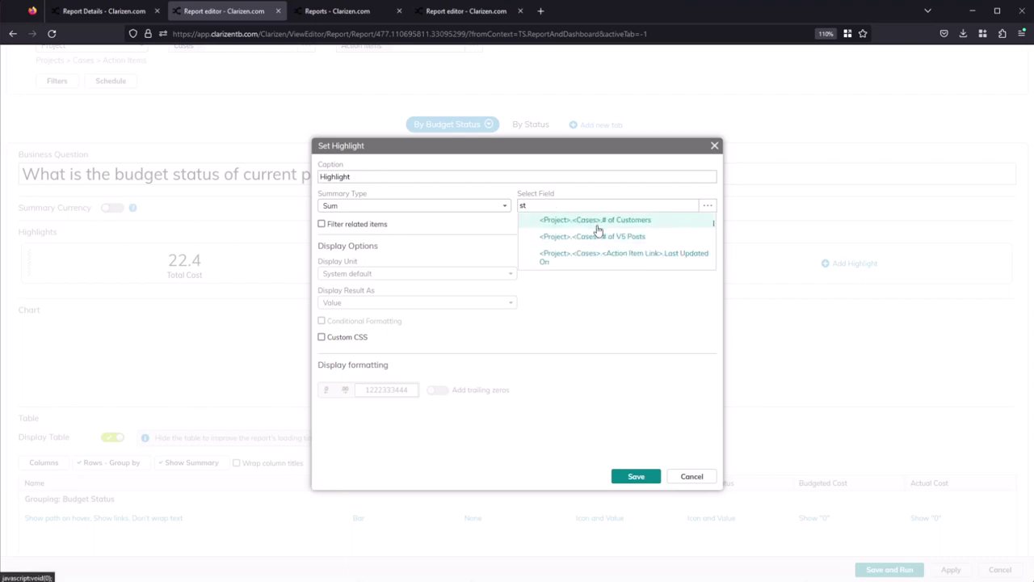
Add and save a highlight showing the cases' # of V5 Posts (22).
{"action": "left_click", "coordinate": [599, 244]}
{"action": "left_click", "coordinate": [636, 475]}
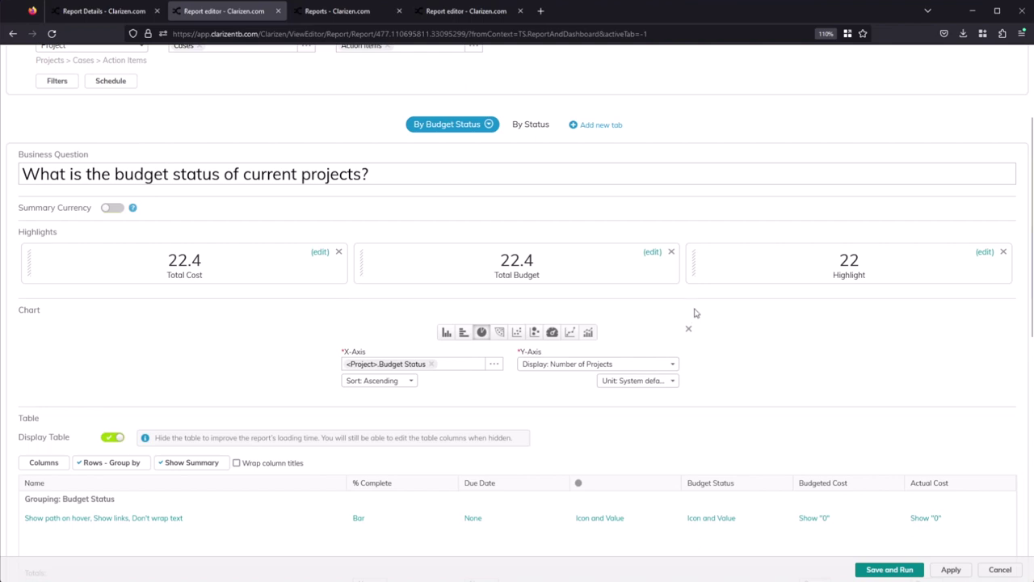
{"action": "left_click", "coordinate": [528, 127]}
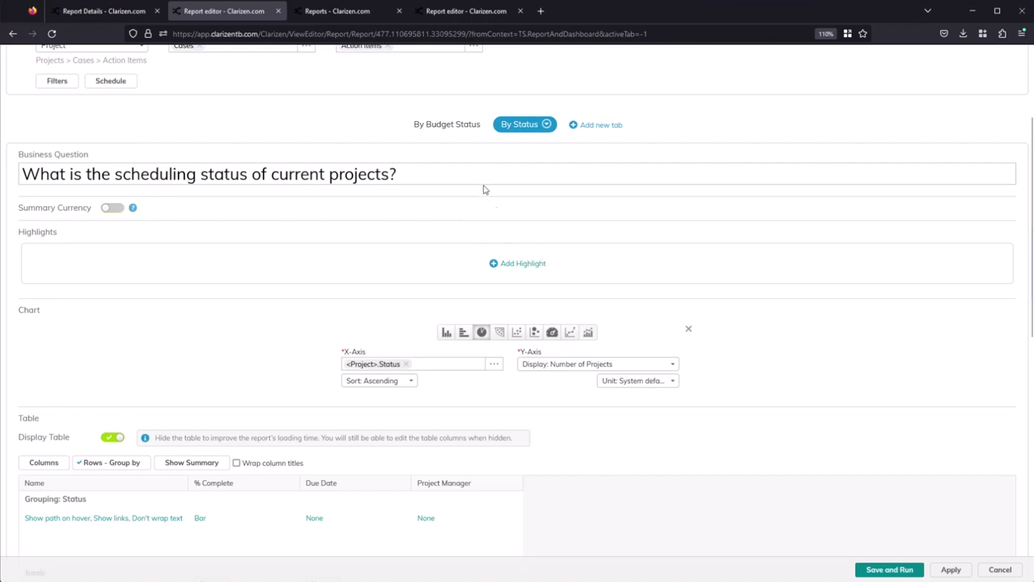
{"action": "left_click", "coordinate": [446, 127]}
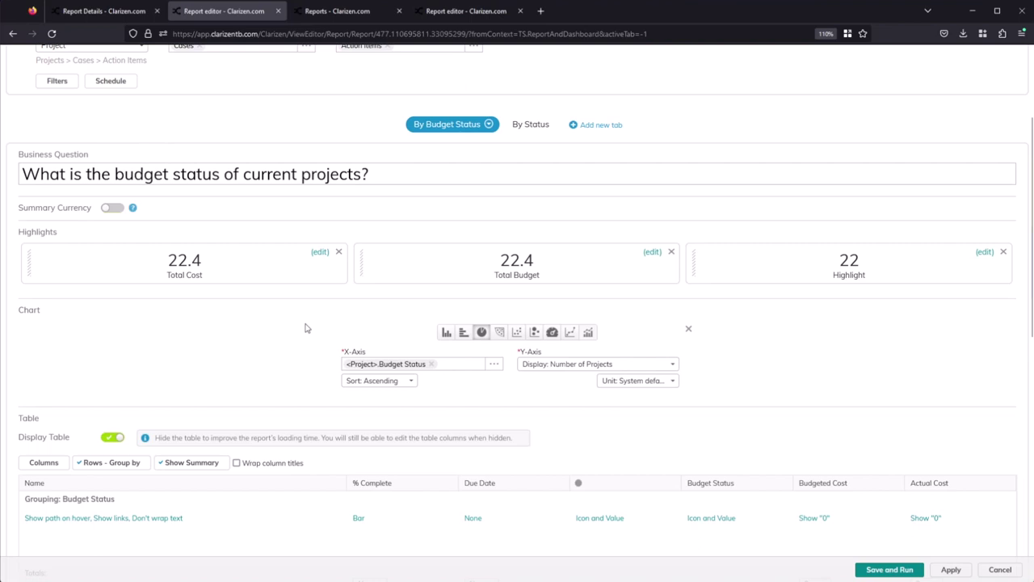
{"action": "scroll", "coordinate": [347, 317], "scroll_direction": "down", "scroll_amount": 1}
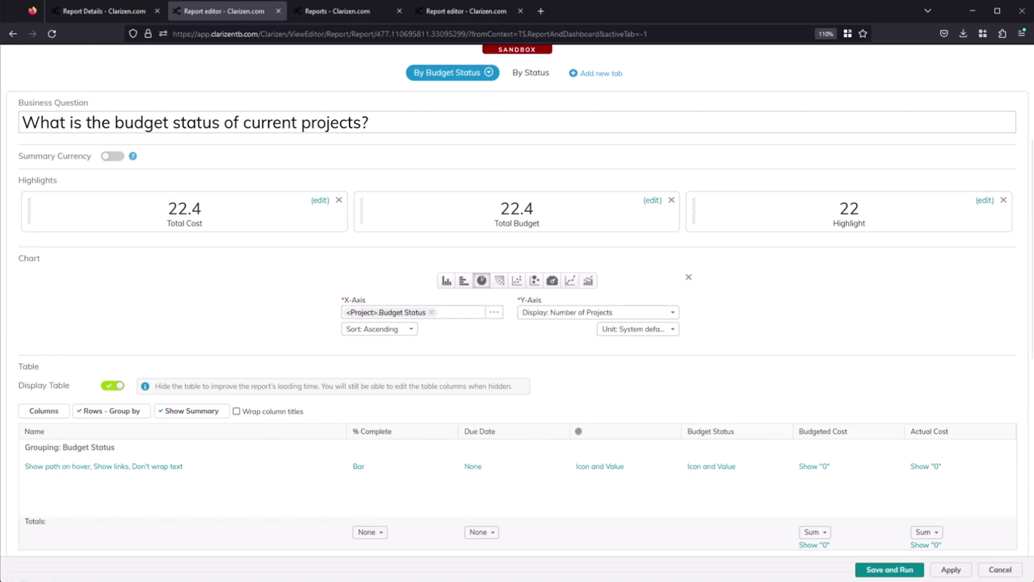
Change the pie chart to a bar chart with the Y-axis displaying Sum of.
{"action": "left_click", "coordinate": [446, 282]}
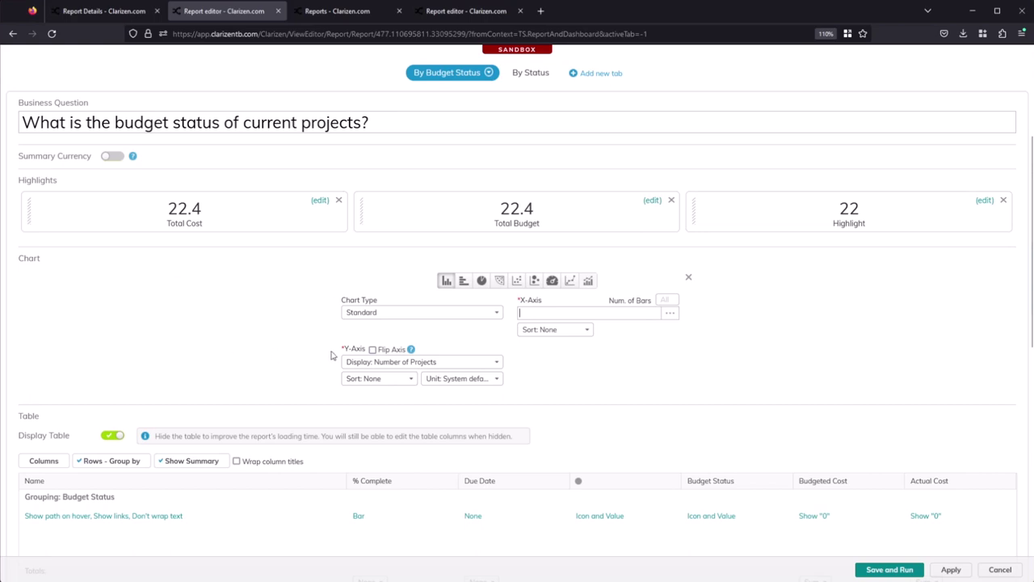
{"action": "left_click", "coordinate": [493, 364]}
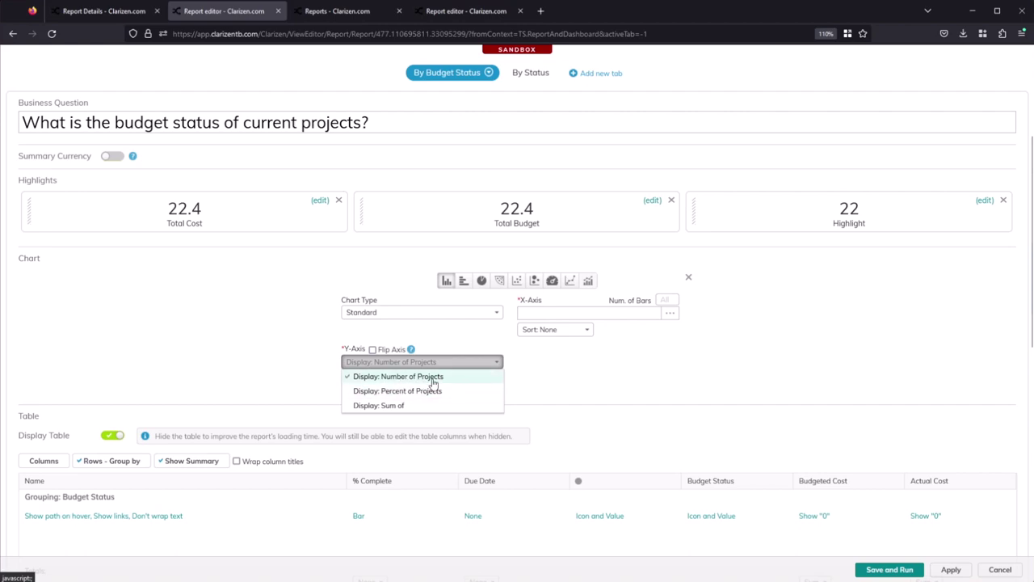
{"action": "scroll", "coordinate": [248, 337], "scroll_direction": "up", "scroll_amount": 2}
{"action": "scroll", "coordinate": [258, 306], "scroll_direction": "up", "scroll_amount": 1}
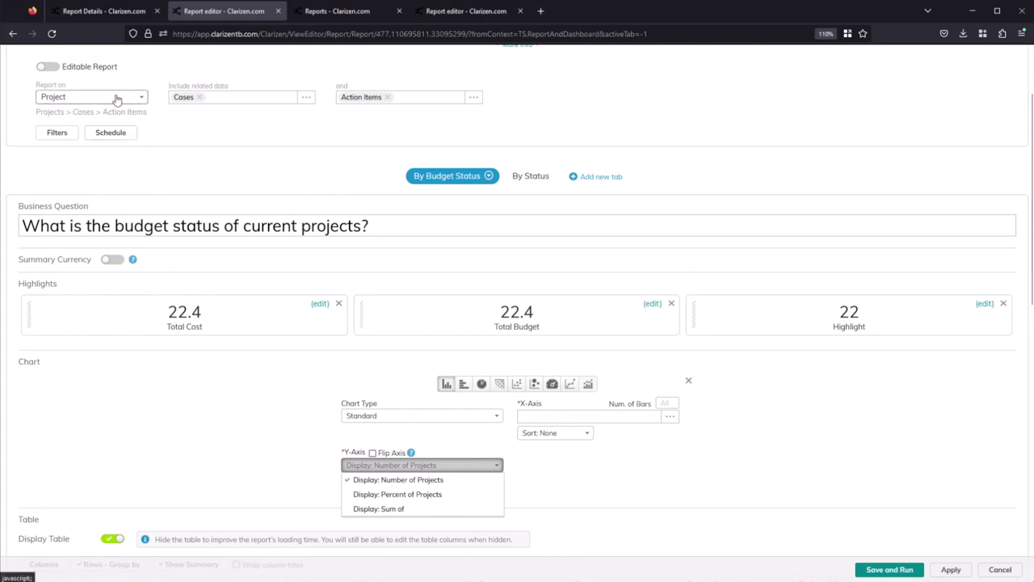
{"action": "scroll", "coordinate": [264, 413], "scroll_direction": "down", "scroll_amount": 1}
{"action": "scroll", "coordinate": [263, 412], "scroll_direction": "down", "scroll_amount": 2}
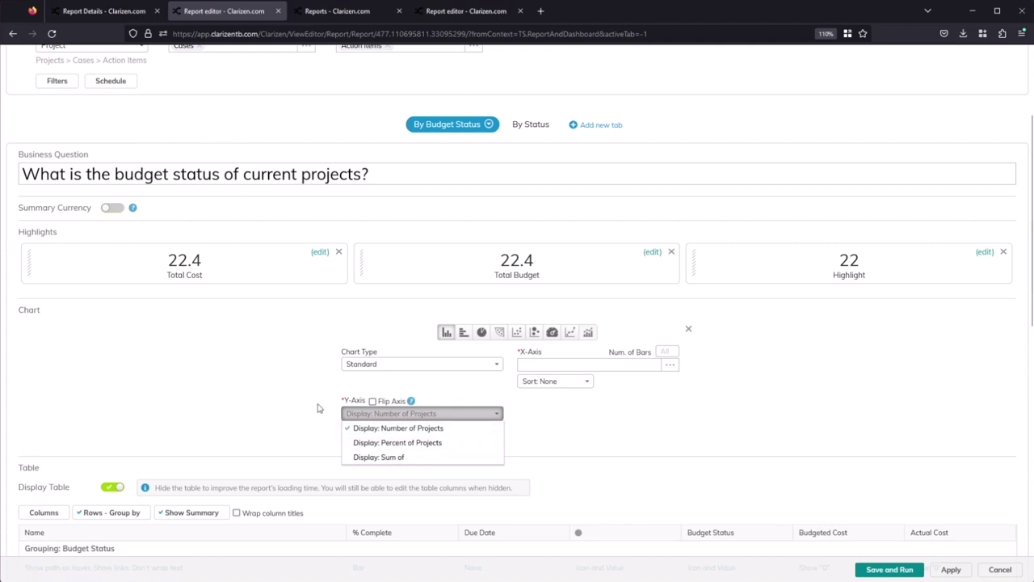
{"action": "left_click", "coordinate": [392, 457]}
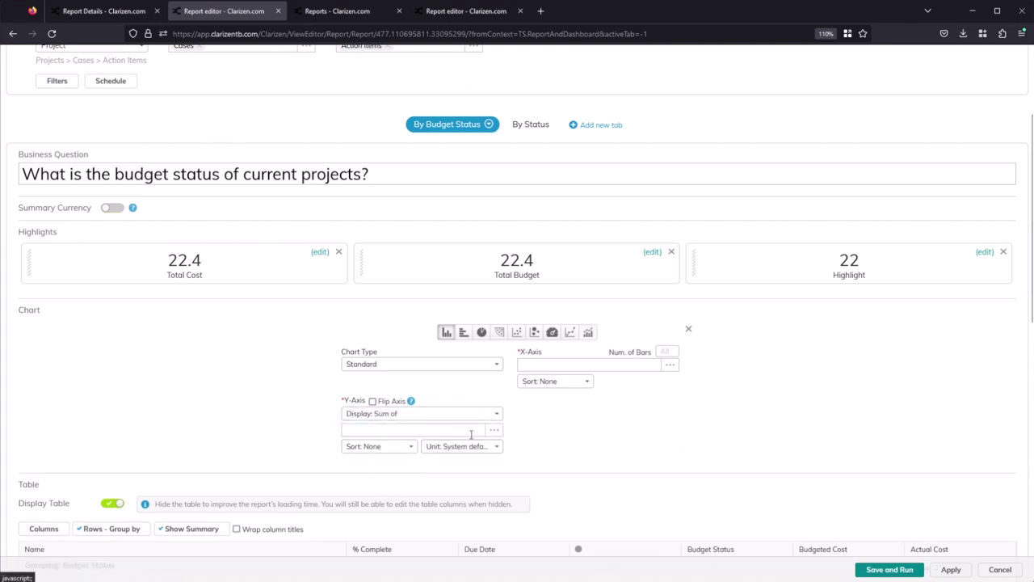
Browse the related cases' fields for the Y-axis sum without choosing one, keeping Sum of.
{"action": "left_click", "coordinate": [493, 432]}
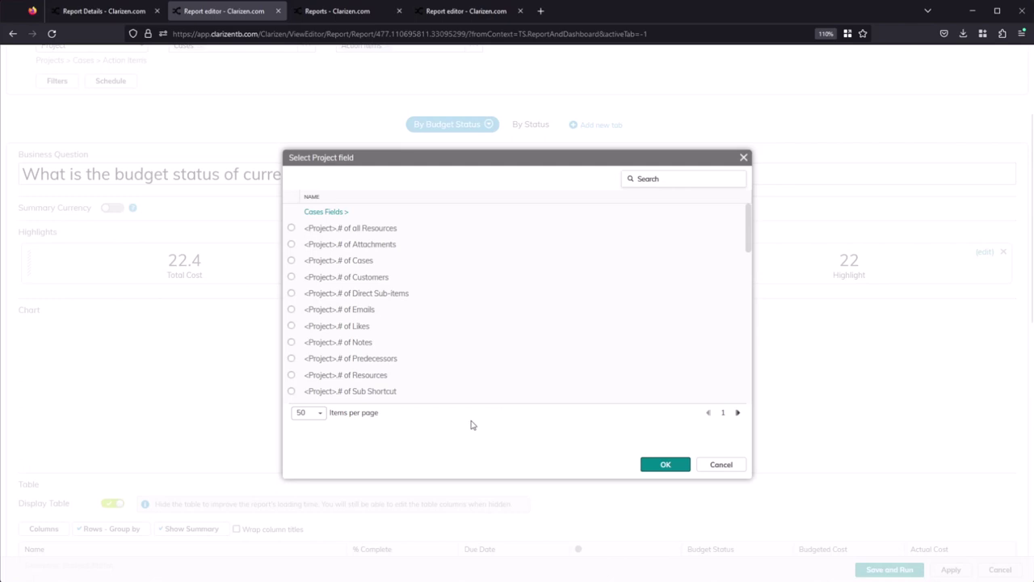
{"action": "left_click", "coordinate": [326, 213]}
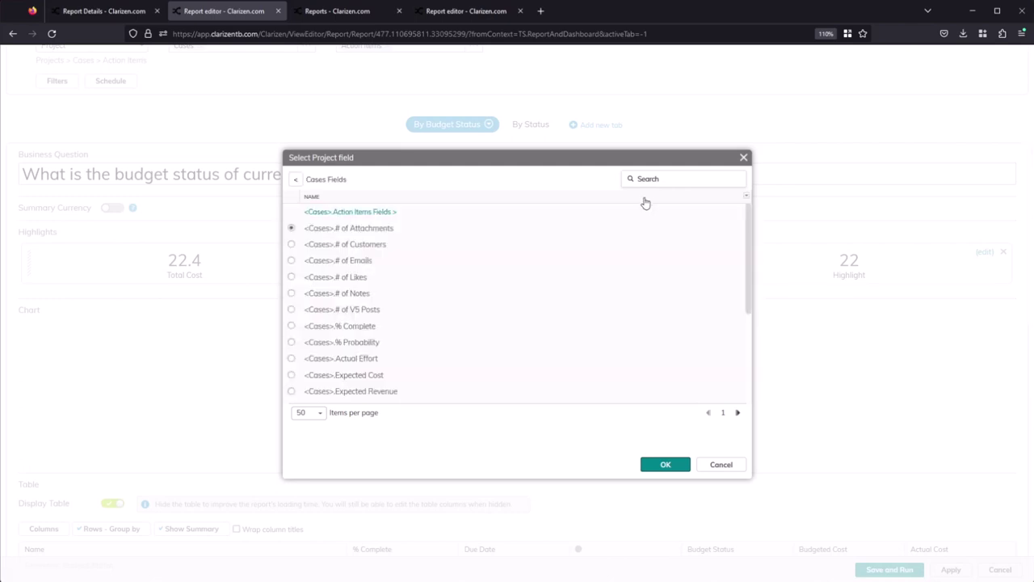
{"action": "left_click", "coordinate": [744, 159]}
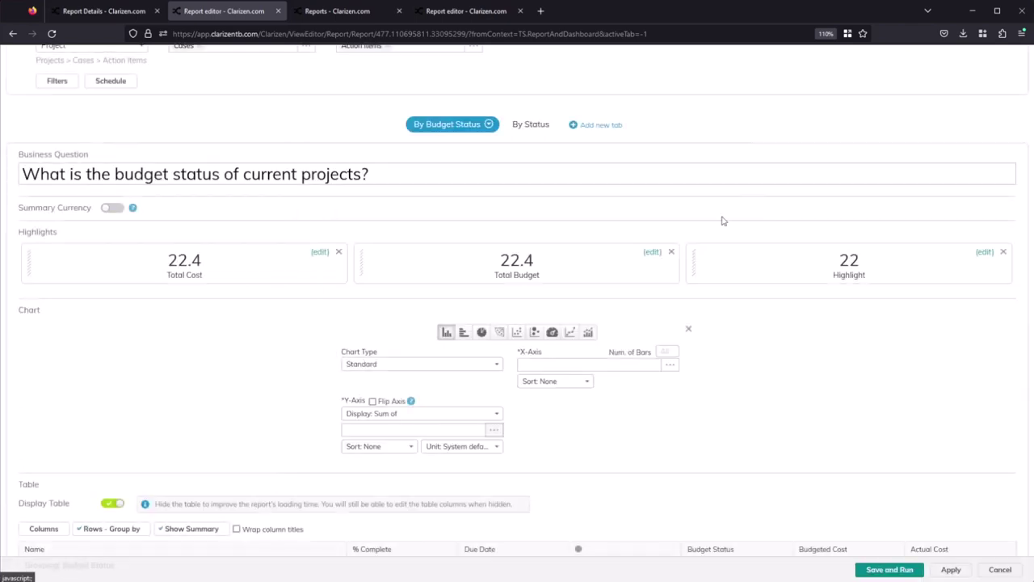
{"action": "left_click", "coordinate": [459, 414]}
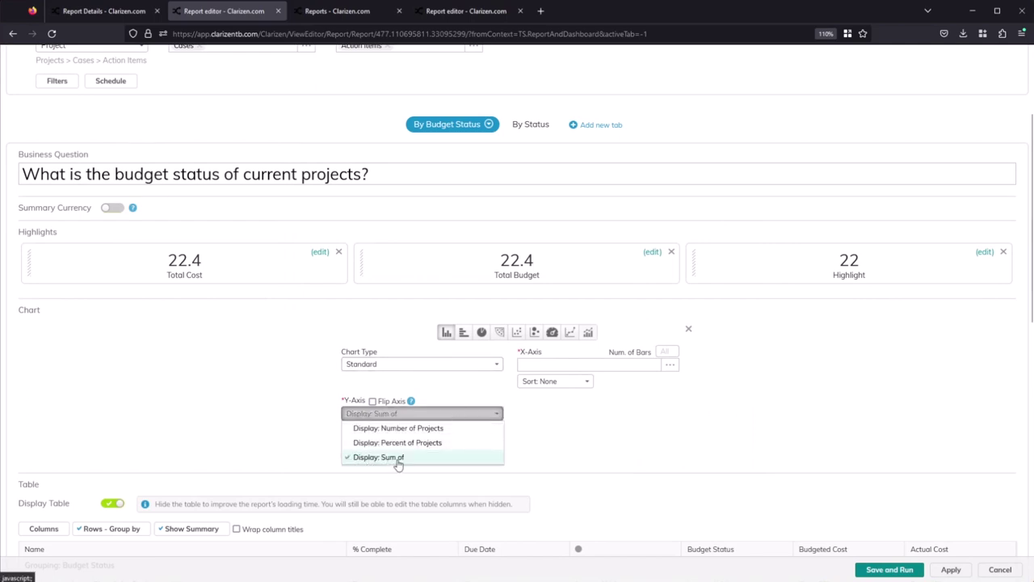
{"action": "left_click", "coordinate": [533, 449]}
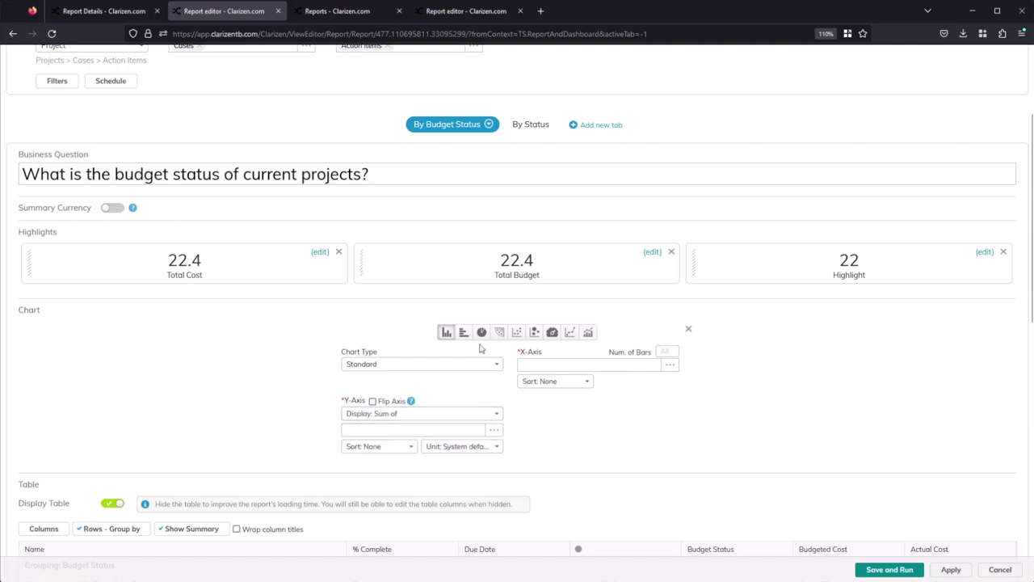
Switch back to a pie chart with the Y-axis showing Percent of, no field chosen.
{"action": "left_click", "coordinate": [481, 333]}
{"action": "left_click", "coordinate": [596, 364]}
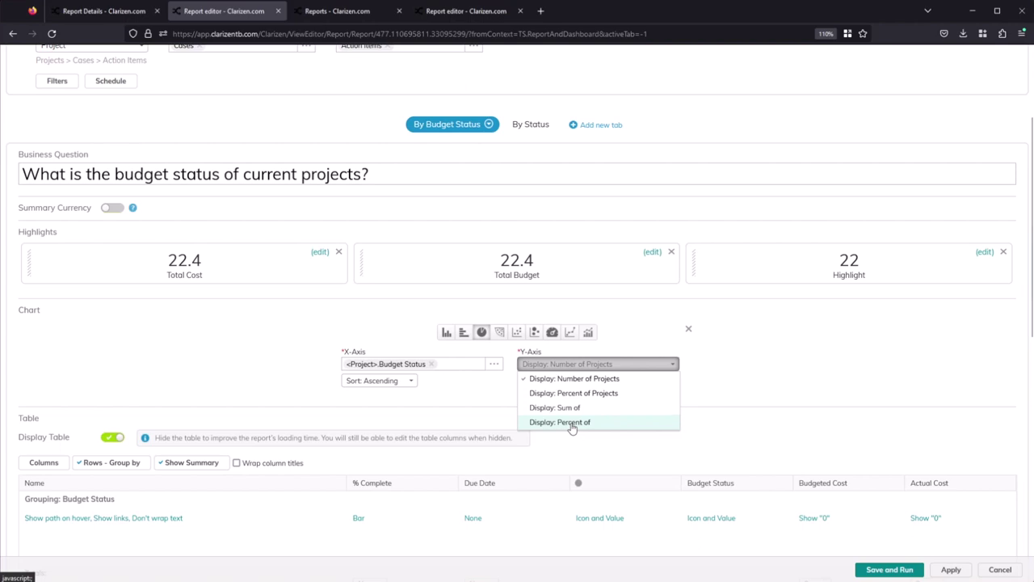
{"action": "left_click", "coordinate": [572, 424]}
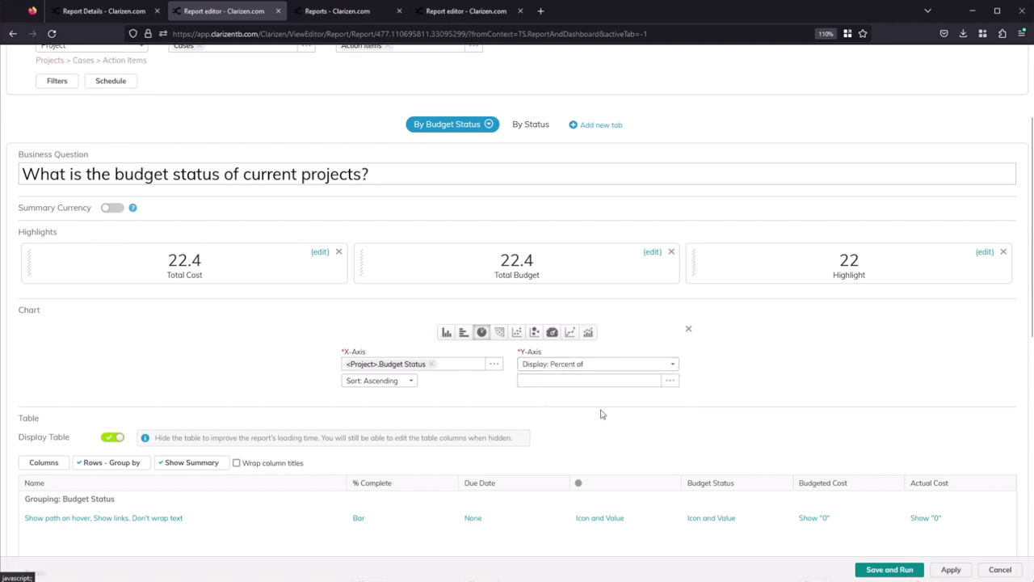
{"action": "left_click", "coordinate": [670, 380]}
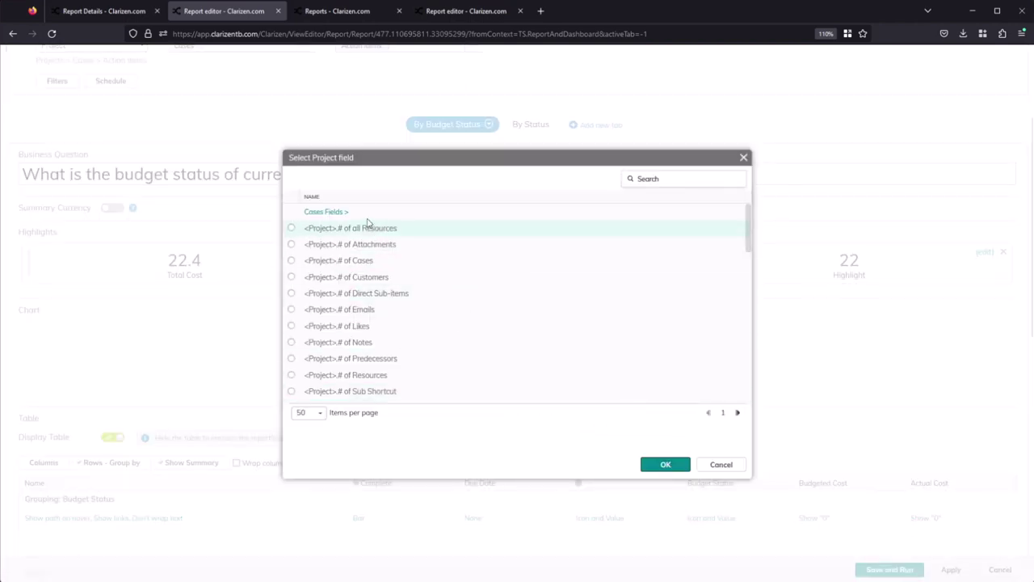
{"action": "left_click", "coordinate": [335, 212]}
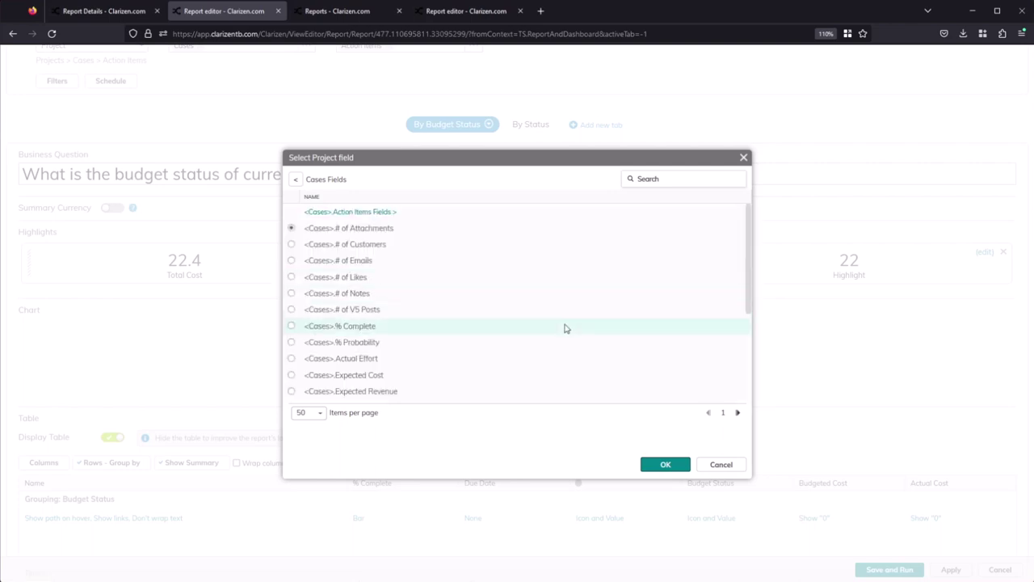
{"action": "left_click", "coordinate": [721, 465]}
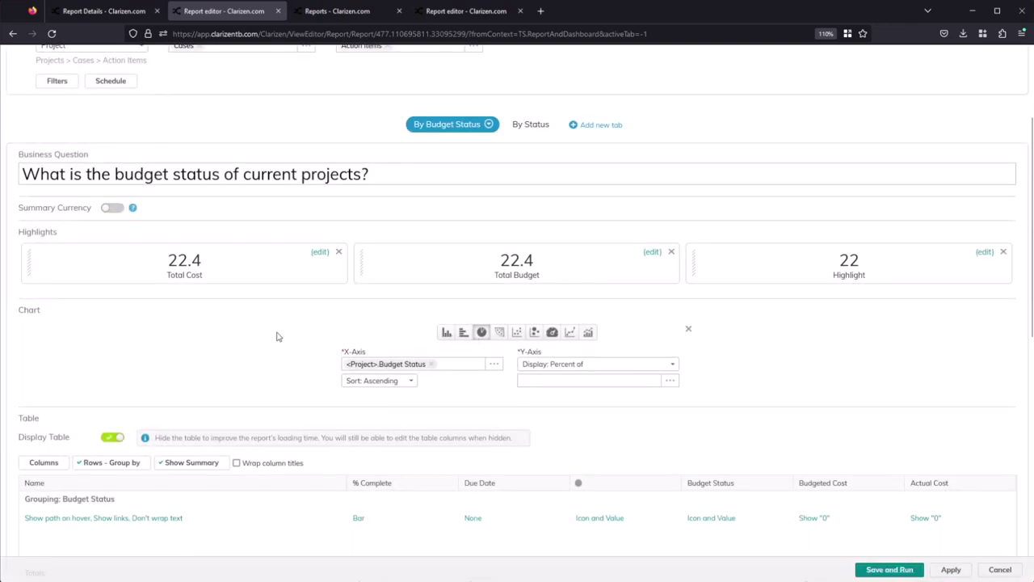
{"action": "scroll", "coordinate": [247, 336], "scroll_direction": "down", "scroll_amount": 3}
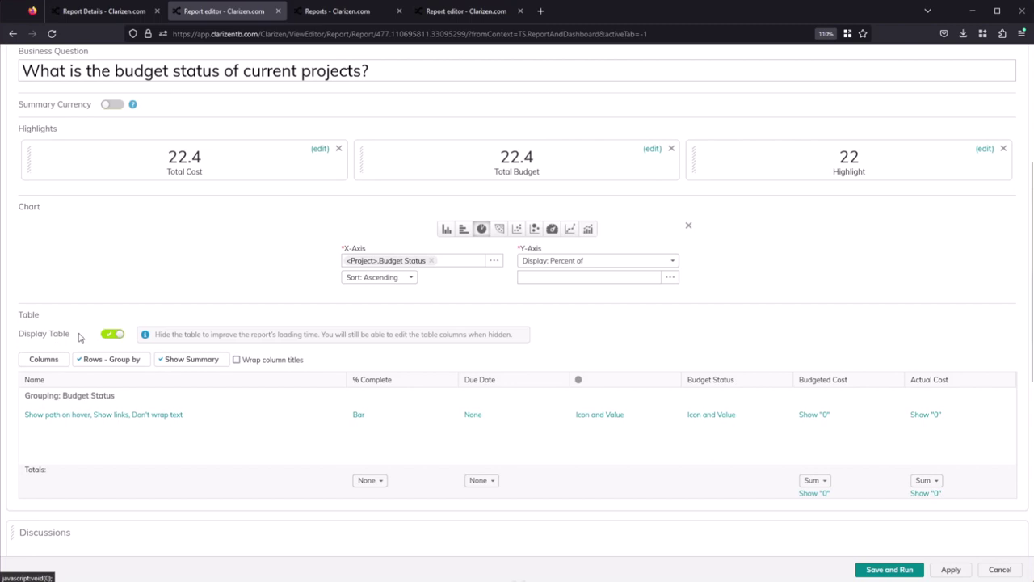
{"action": "left_click", "coordinate": [44, 359]}
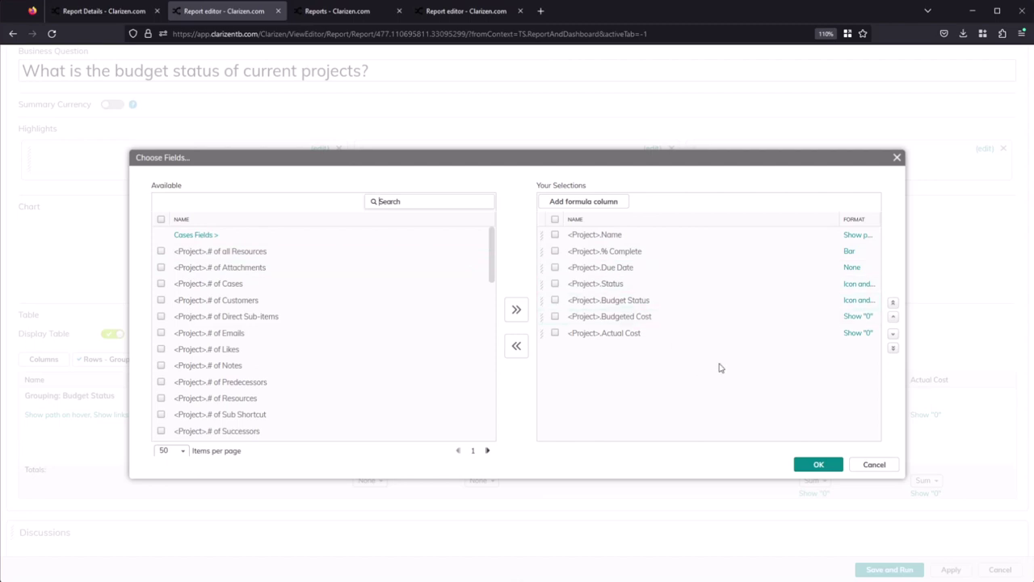
{"action": "key", "text": "Escape"}
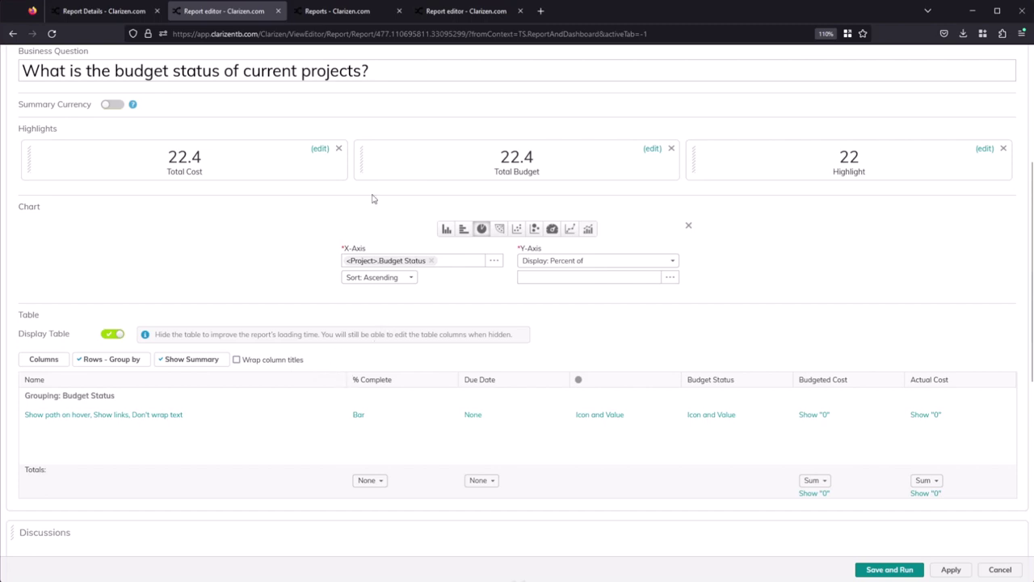
{"action": "left_click", "coordinate": [461, 12]}
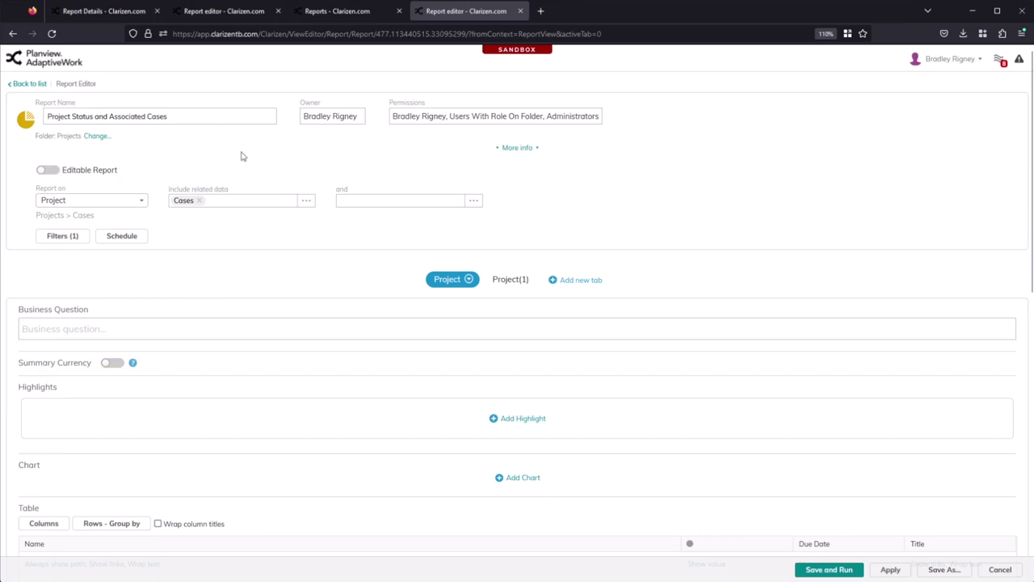
Keep the Name, Status, Due Date and case Title columns, then save and run the report.
{"action": "scroll", "coordinate": [267, 210], "scroll_direction": "down", "scroll_amount": 3}
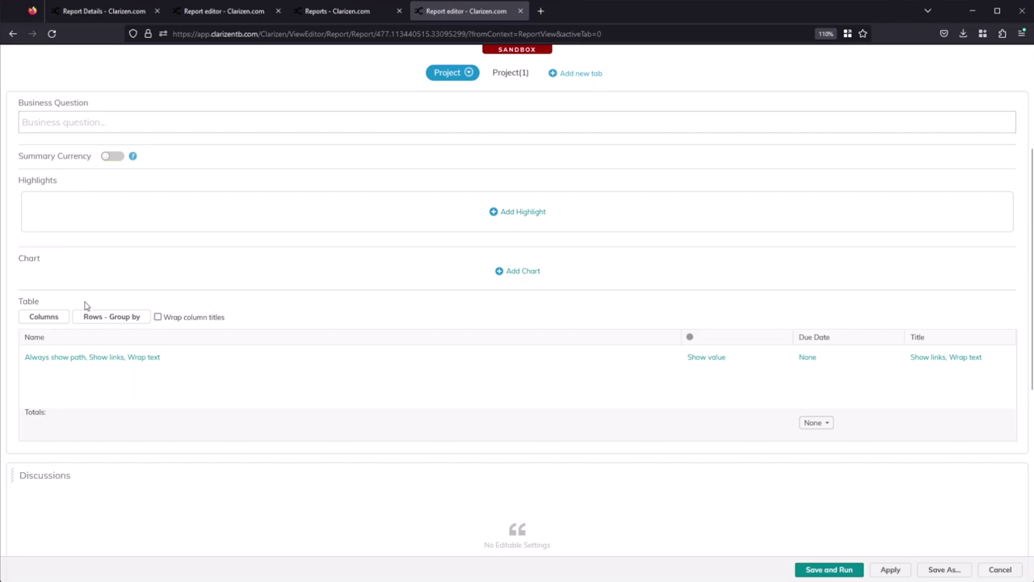
{"action": "left_click", "coordinate": [55, 320]}
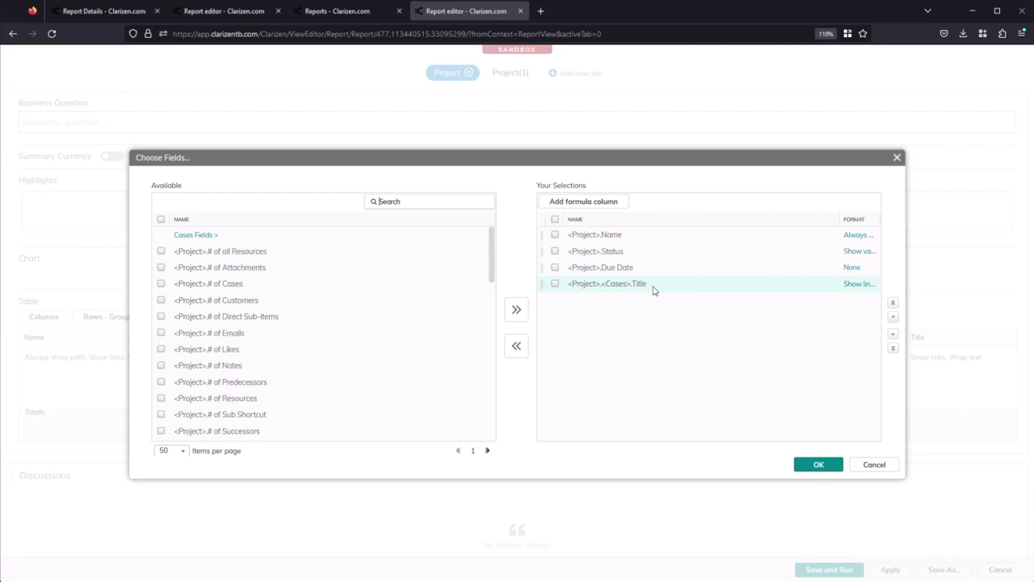
{"action": "left_click", "coordinate": [881, 467]}
{"action": "left_click", "coordinate": [824, 571]}
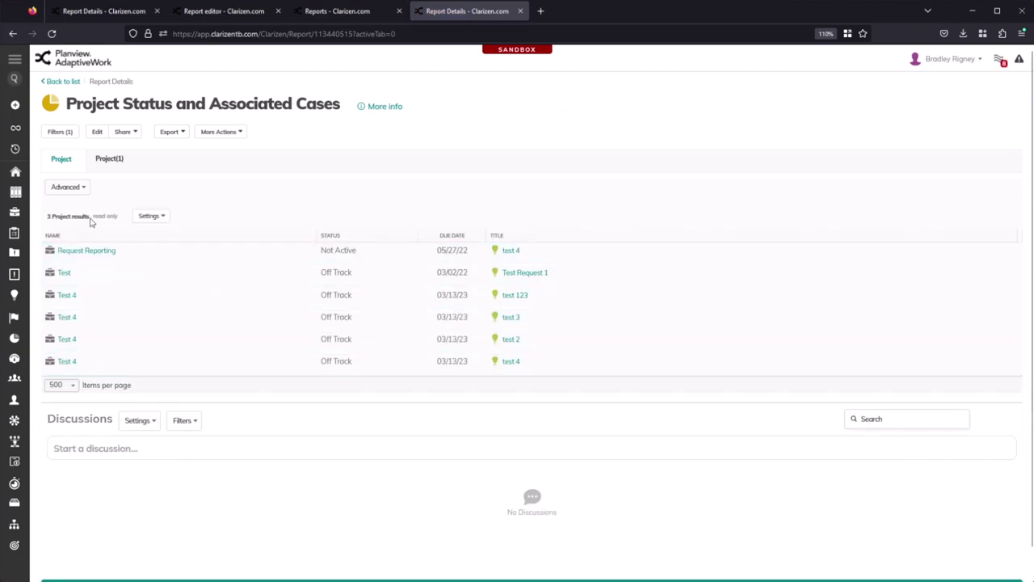
{"action": "left_click_drag", "start_coordinate": [90, 221], "coordinate": [48, 224]}
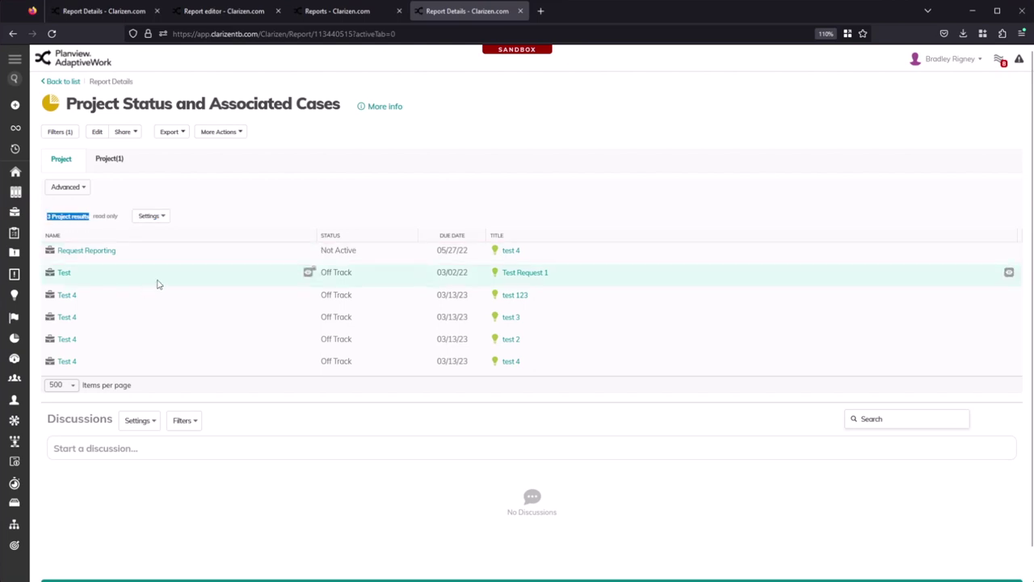
{"action": "left_click", "coordinate": [273, 191]}
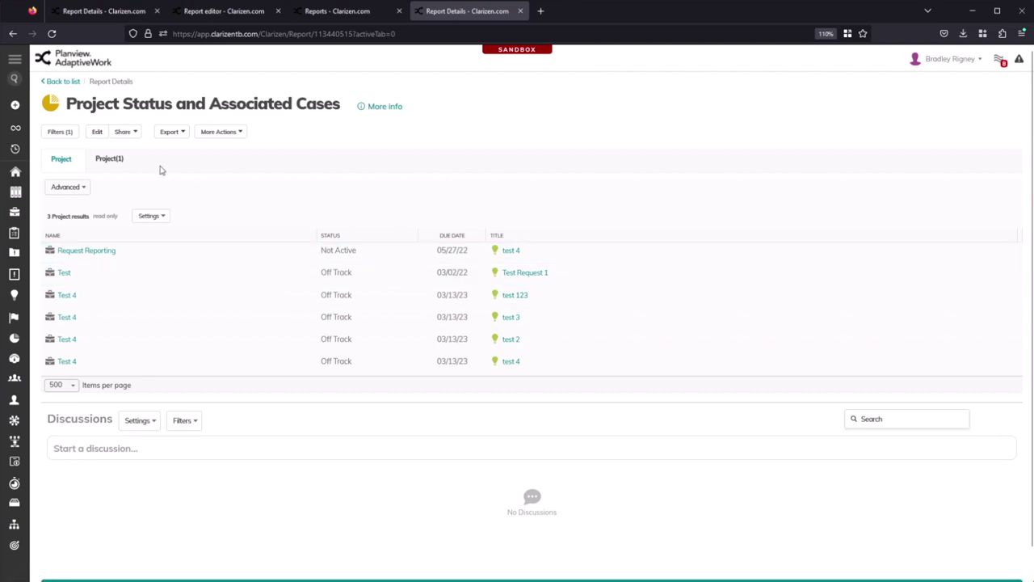
Check the Project(1) tab's grouping by project name unchanged, then save and run the report.
{"action": "left_click", "coordinate": [97, 132]}
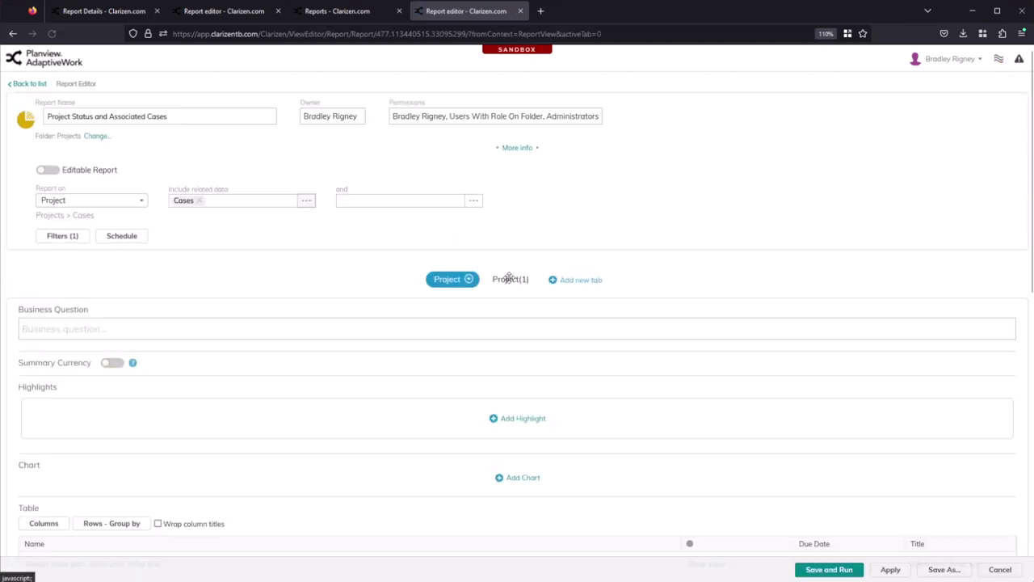
{"action": "left_click", "coordinate": [507, 278]}
{"action": "scroll", "coordinate": [283, 279], "scroll_direction": "down", "scroll_amount": 2}
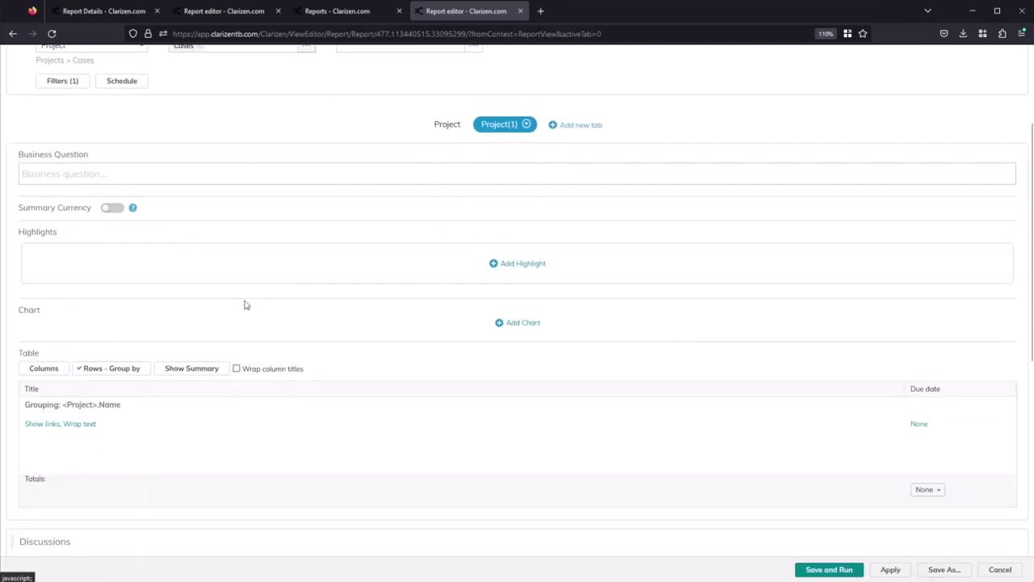
{"action": "left_click", "coordinate": [104, 373]}
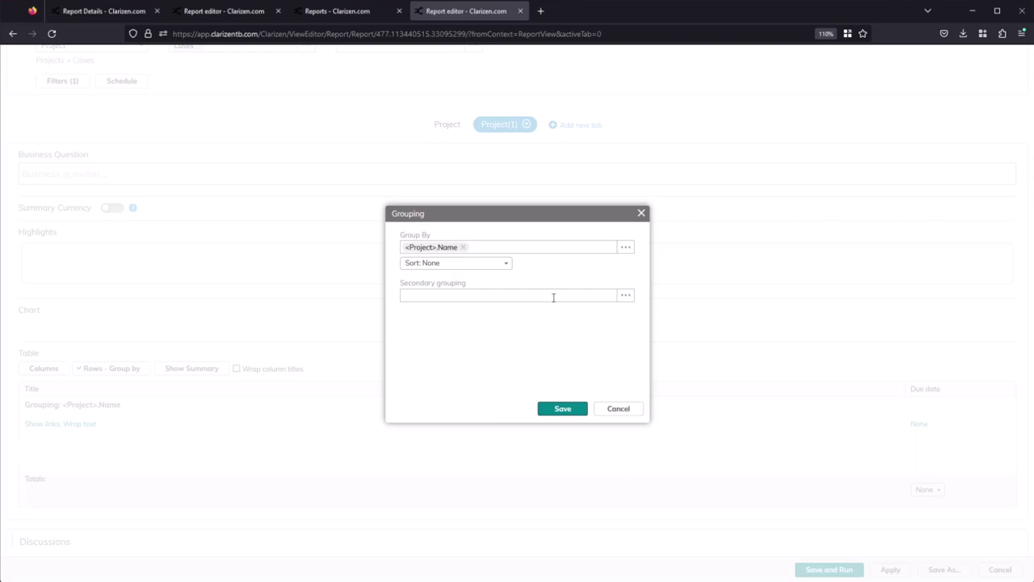
{"action": "left_click", "coordinate": [616, 408]}
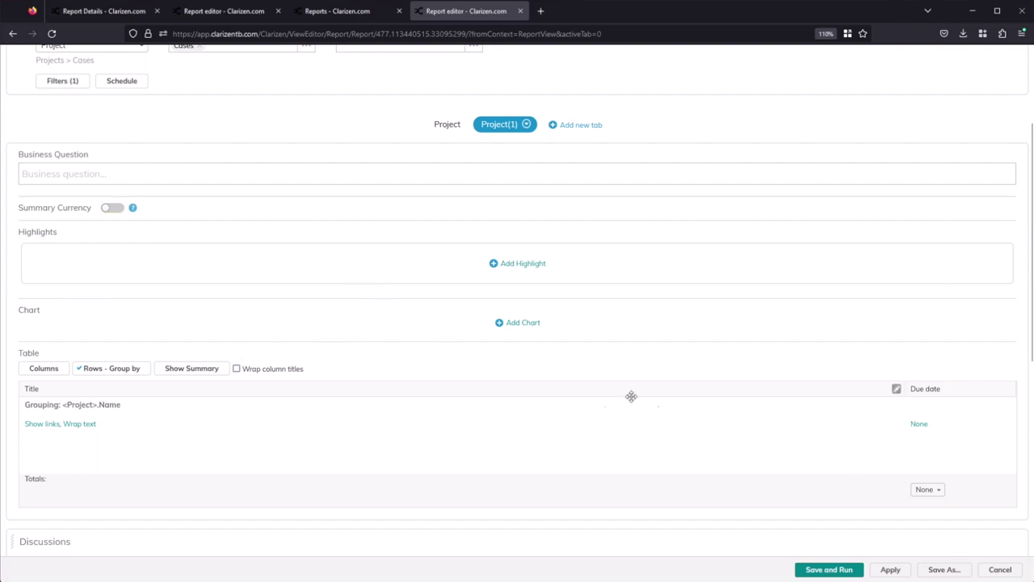
{"action": "left_click", "coordinate": [822, 570]}
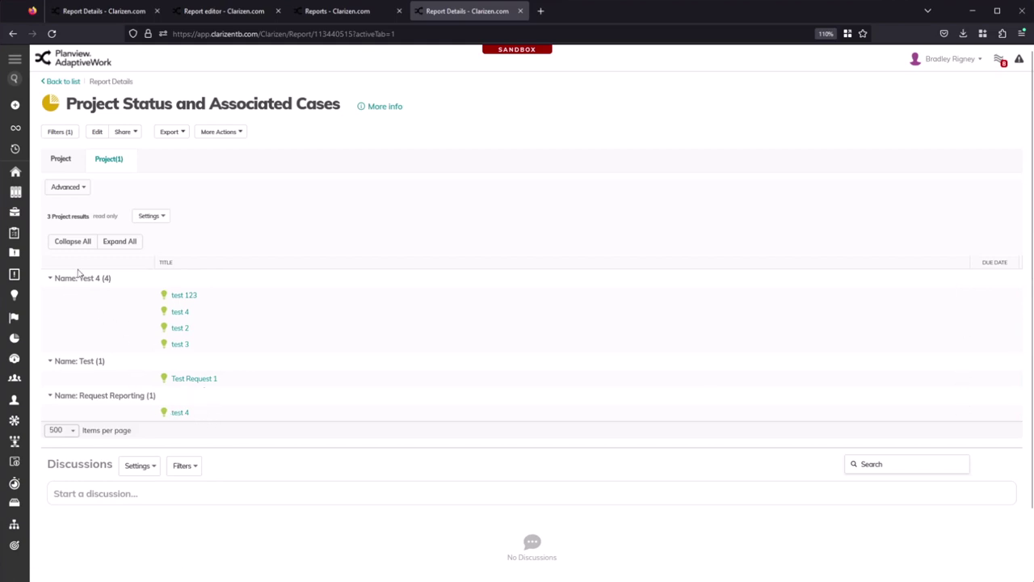
{"action": "left_click", "coordinate": [86, 242]}
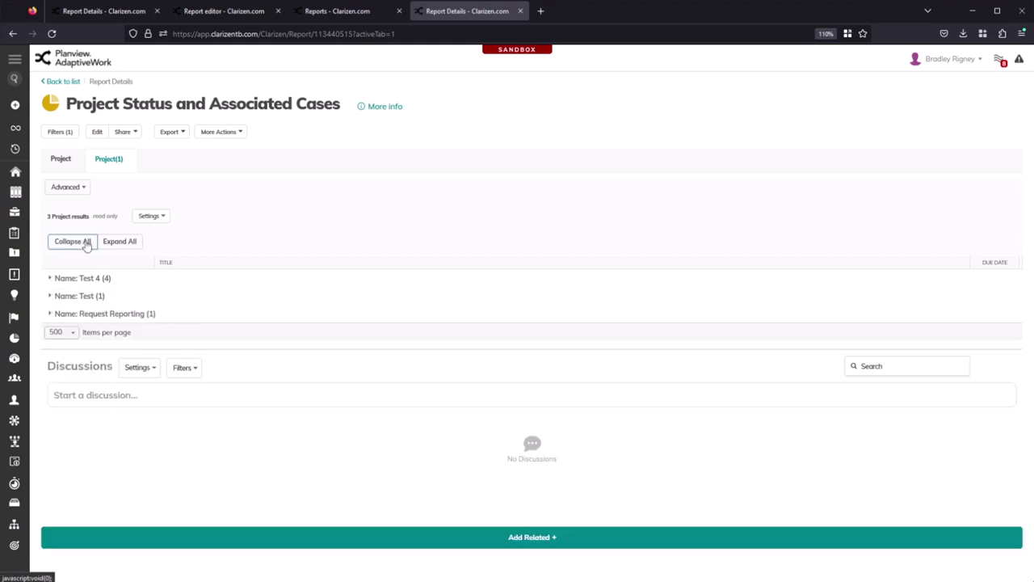
{"action": "left_click", "coordinate": [126, 244]}
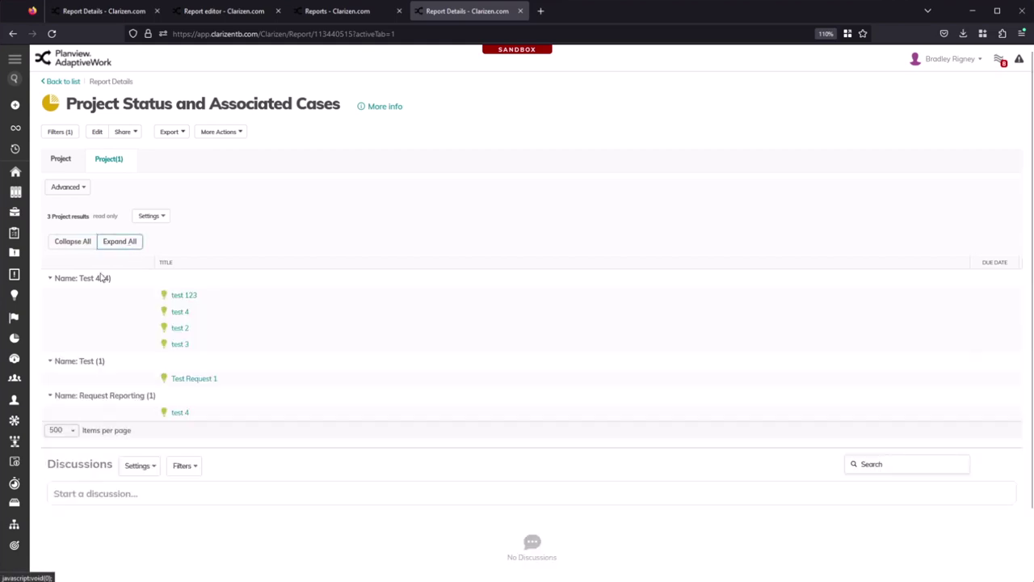
{"action": "left_click", "coordinate": [51, 279]}
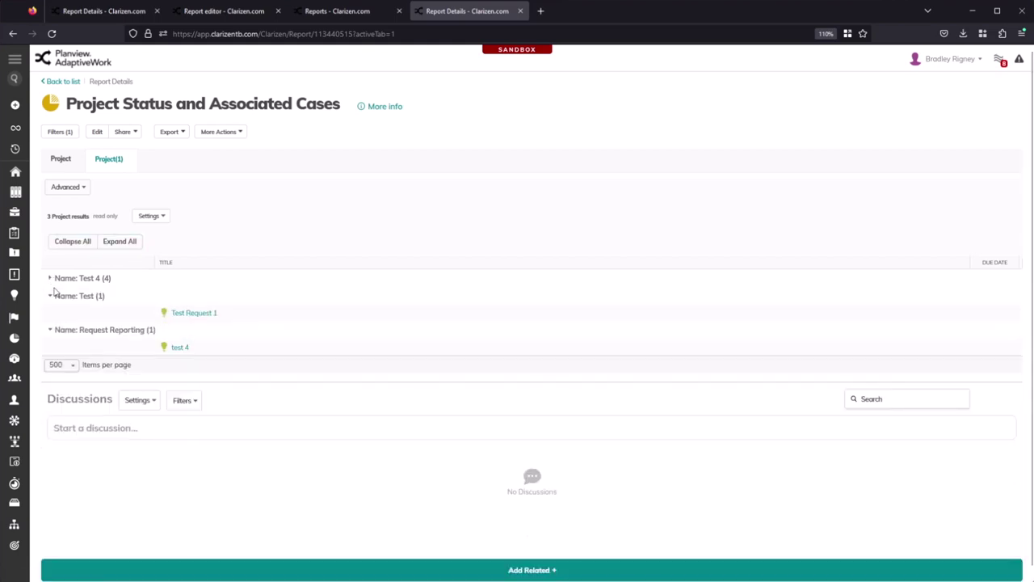
{"action": "left_click", "coordinate": [51, 279]}
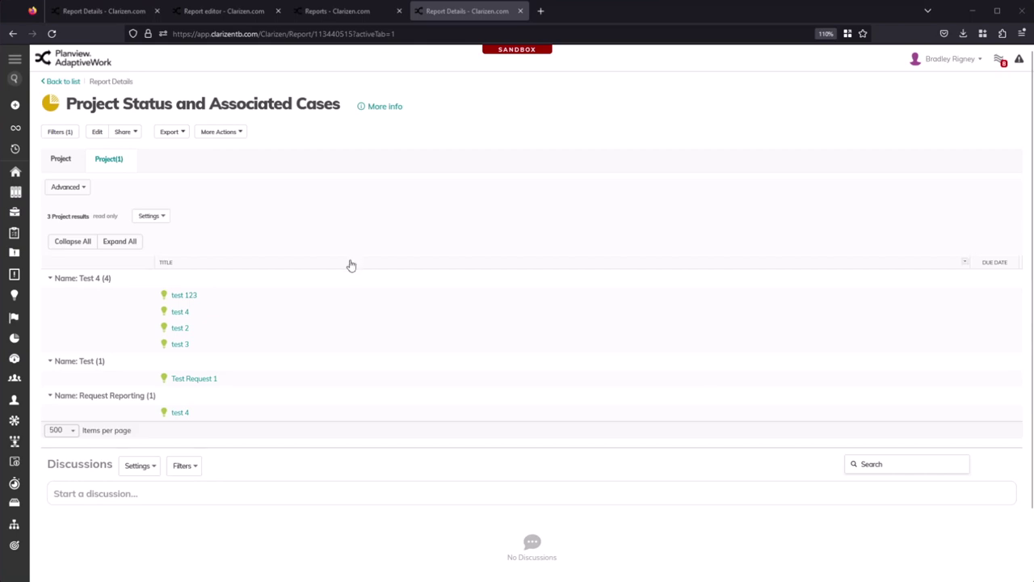
{"action": "left_click", "coordinate": [103, 11]}
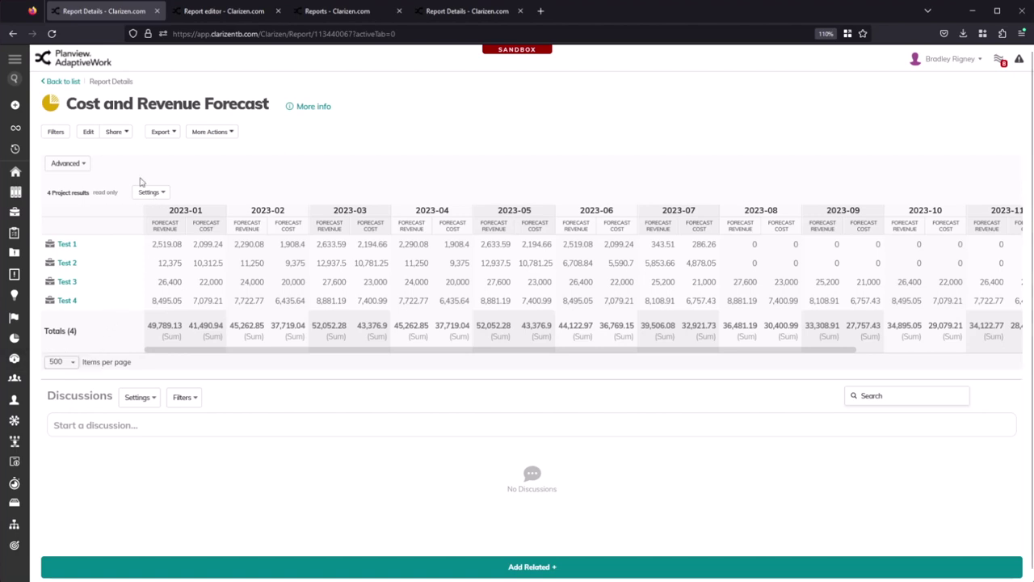
Open the Cost and Revenue Forecast report (Project, Financial Resources, crosstab mode) in the editor.
{"action": "left_click", "coordinate": [87, 131]}
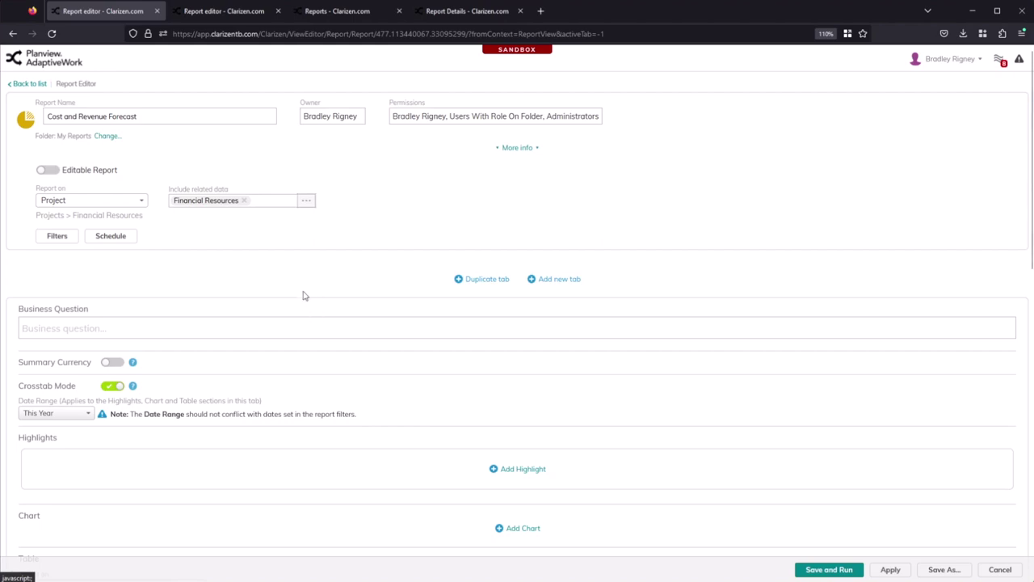
{"action": "scroll", "coordinate": [340, 288], "scroll_direction": "down", "scroll_amount": 1}
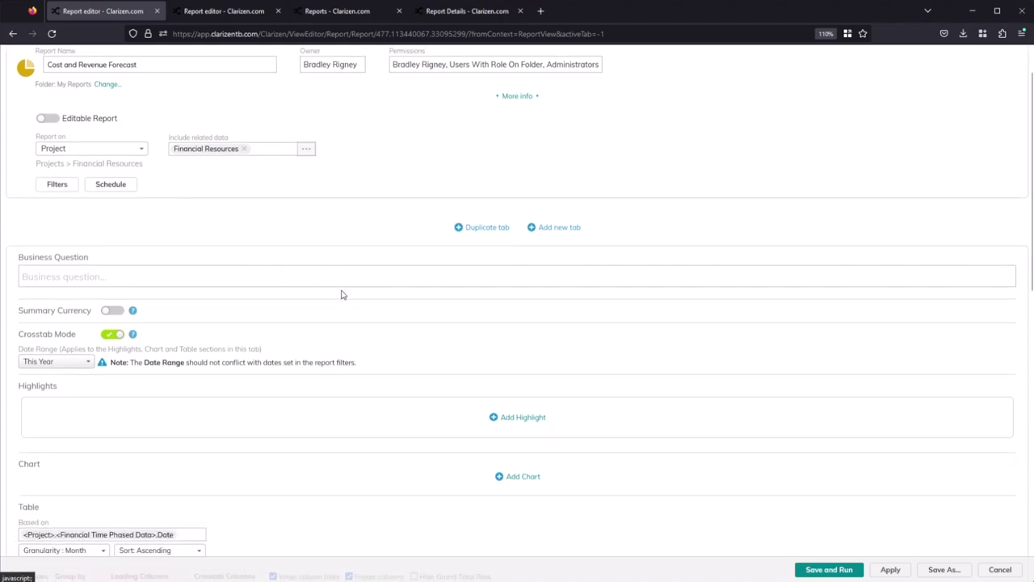
{"action": "scroll", "coordinate": [341, 294], "scroll_direction": "up", "scroll_amount": 1}
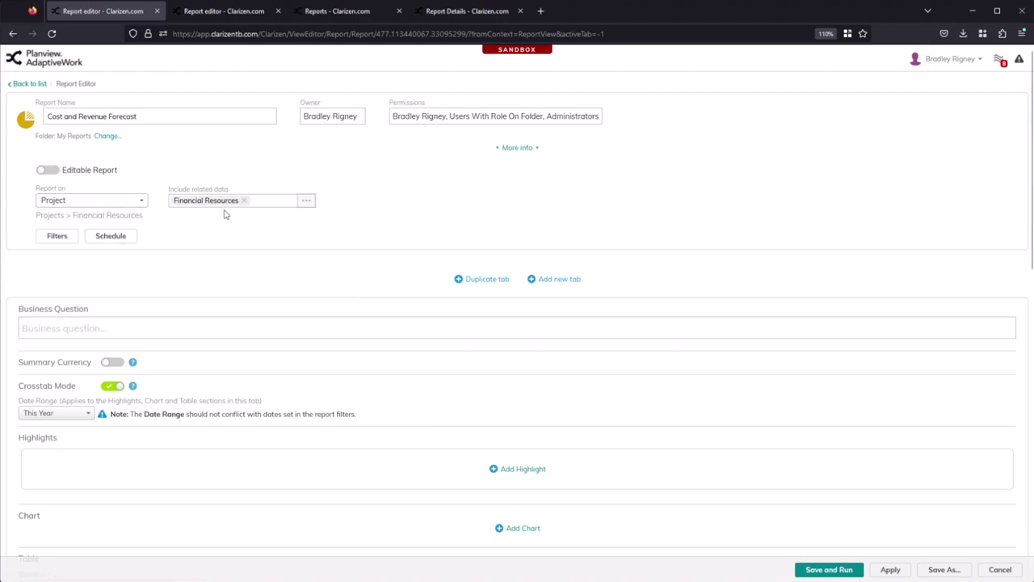
{"action": "scroll", "coordinate": [288, 280], "scroll_direction": "down", "scroll_amount": 3}
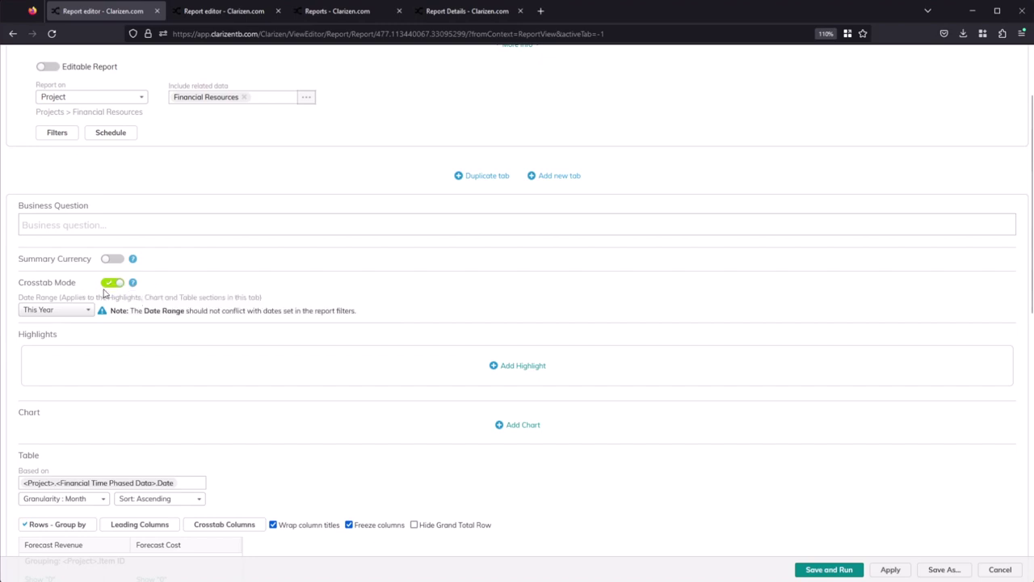
{"action": "scroll", "coordinate": [159, 296], "scroll_direction": "down", "scroll_amount": 1}
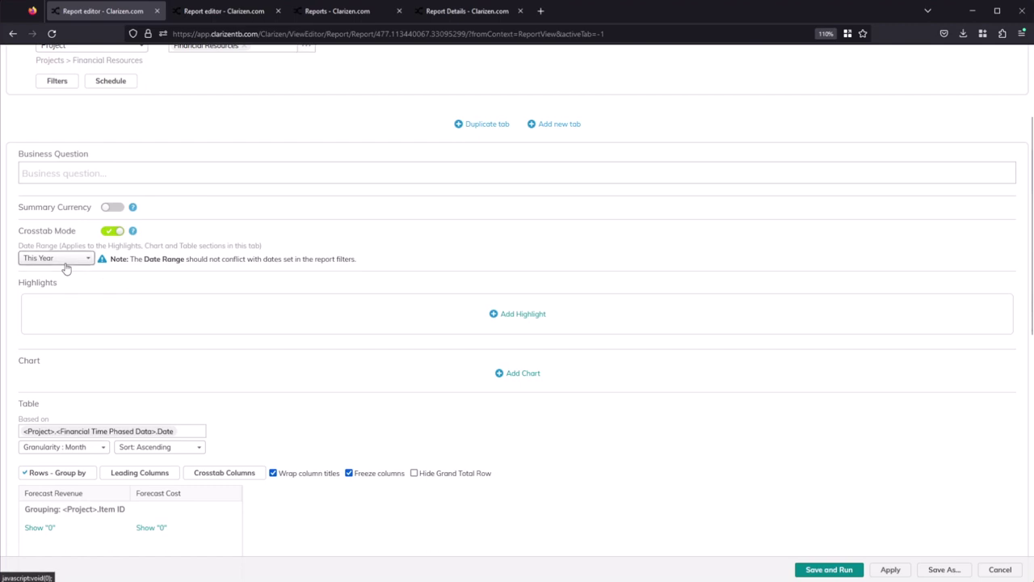
{"action": "left_click", "coordinate": [66, 262]}
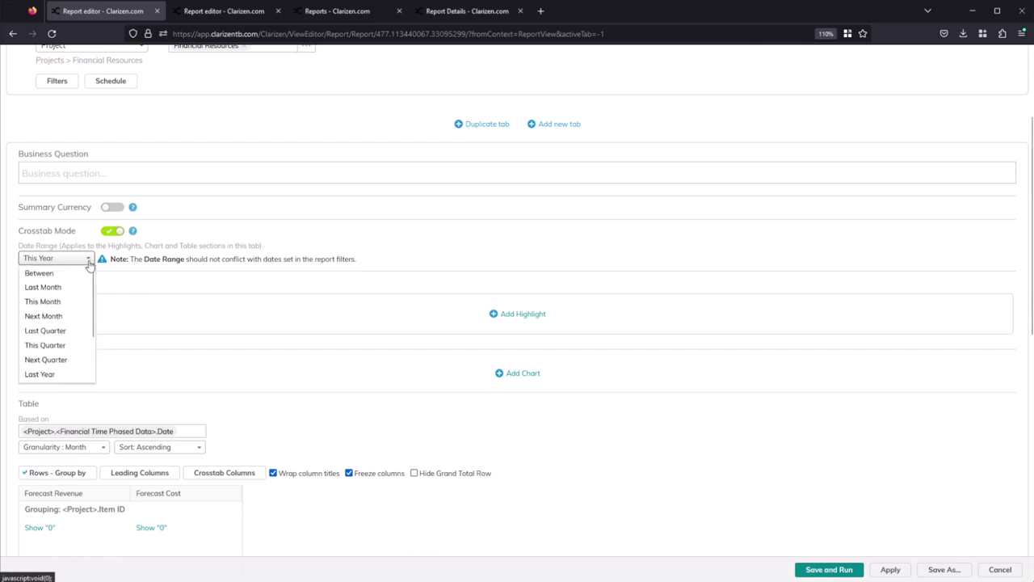
{"action": "left_click", "coordinate": [86, 264]}
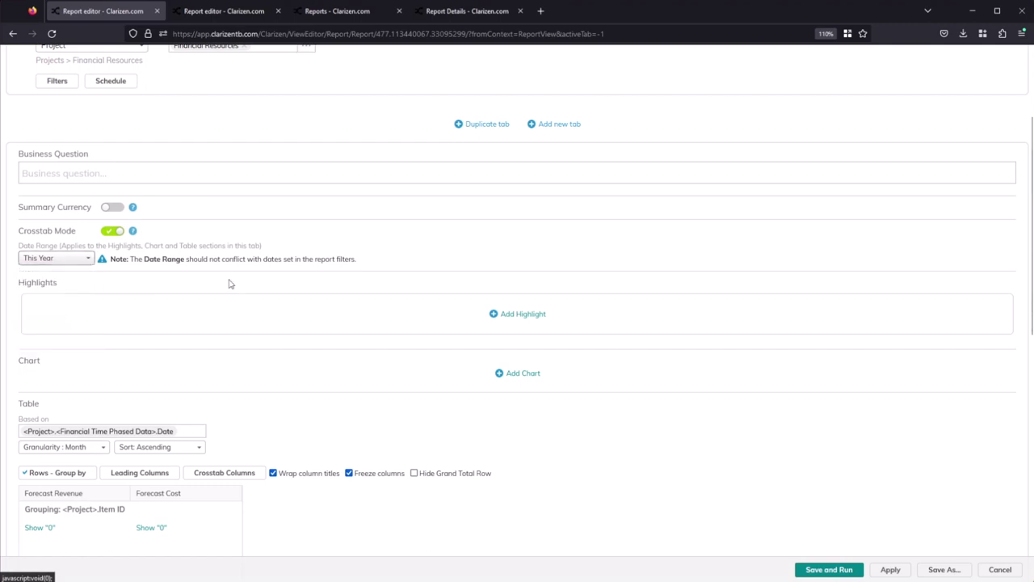
{"action": "scroll", "coordinate": [229, 291], "scroll_direction": "down", "scroll_amount": 3}
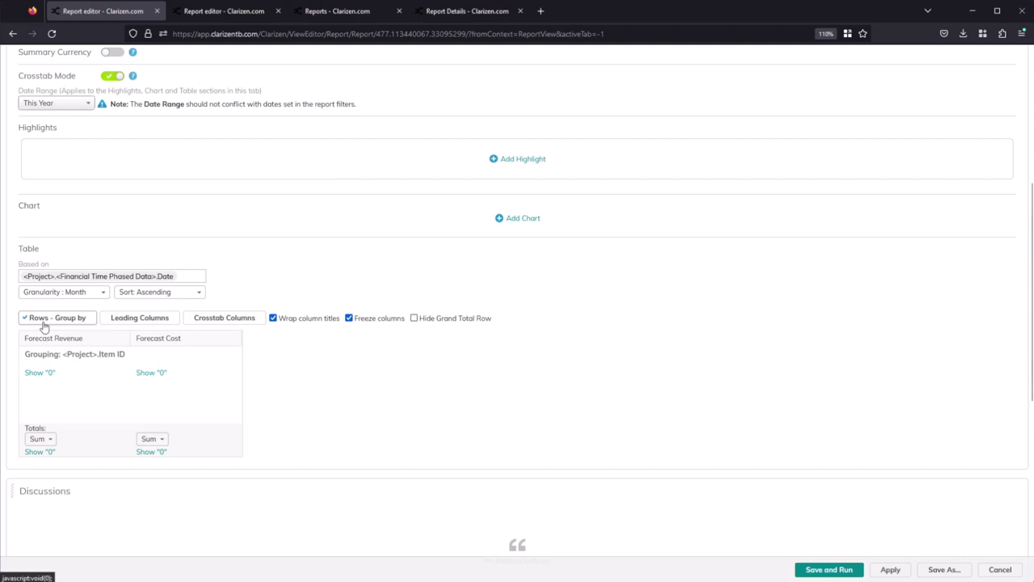
{"action": "left_click", "coordinate": [44, 323]}
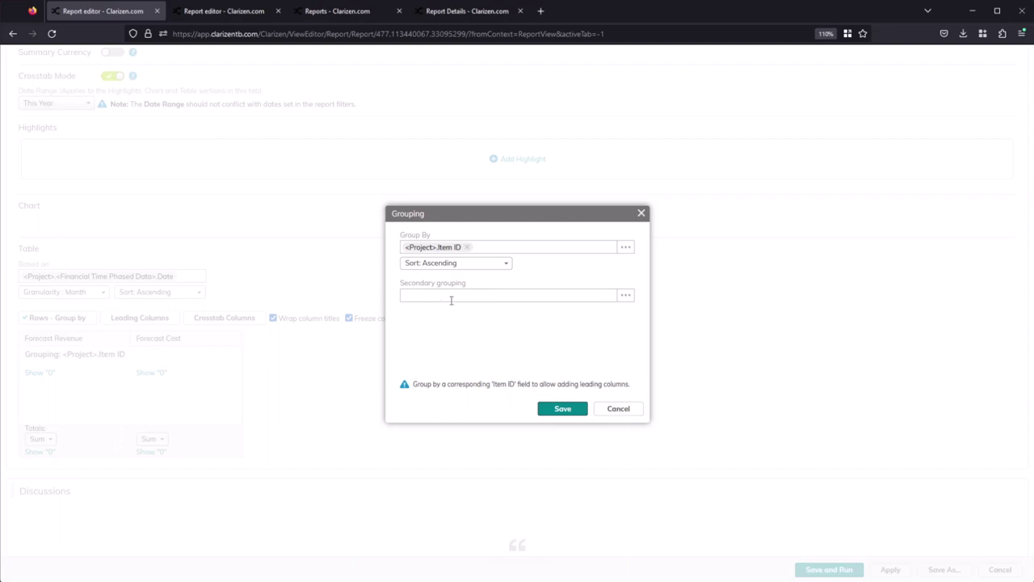
{"action": "left_click", "coordinate": [619, 409]}
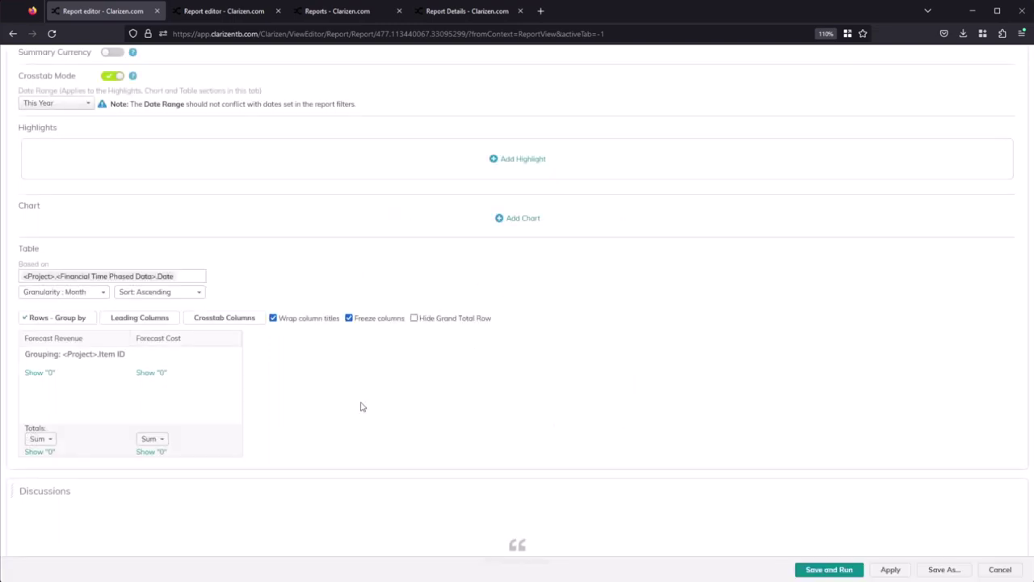
{"action": "left_click", "coordinate": [141, 320]}
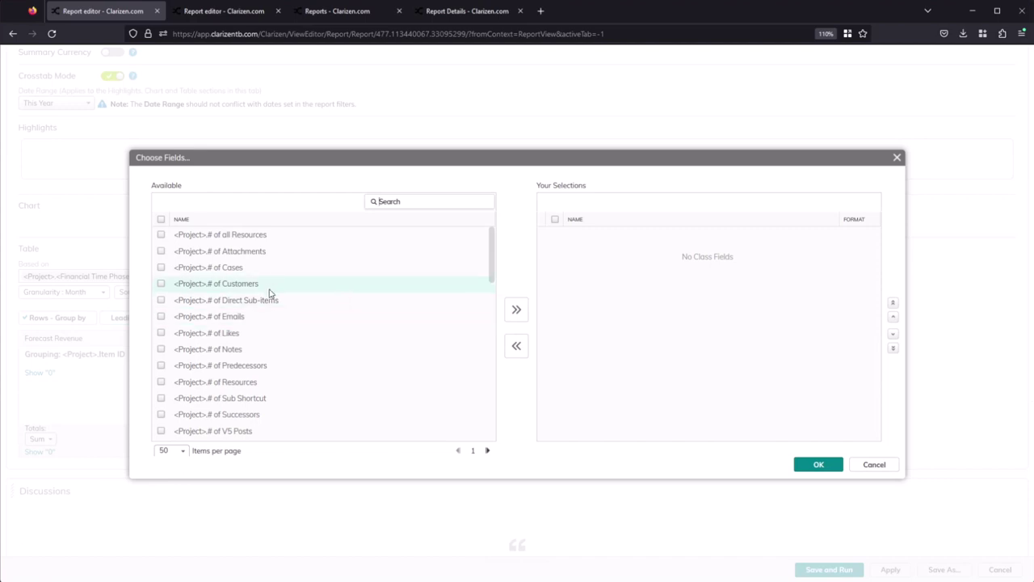
Review the Leading and Crosstab Columns field choosers, including Time Phased Data Fields, without changing anything.
{"action": "scroll", "coordinate": [270, 292], "scroll_direction": "down", "scroll_amount": 4}
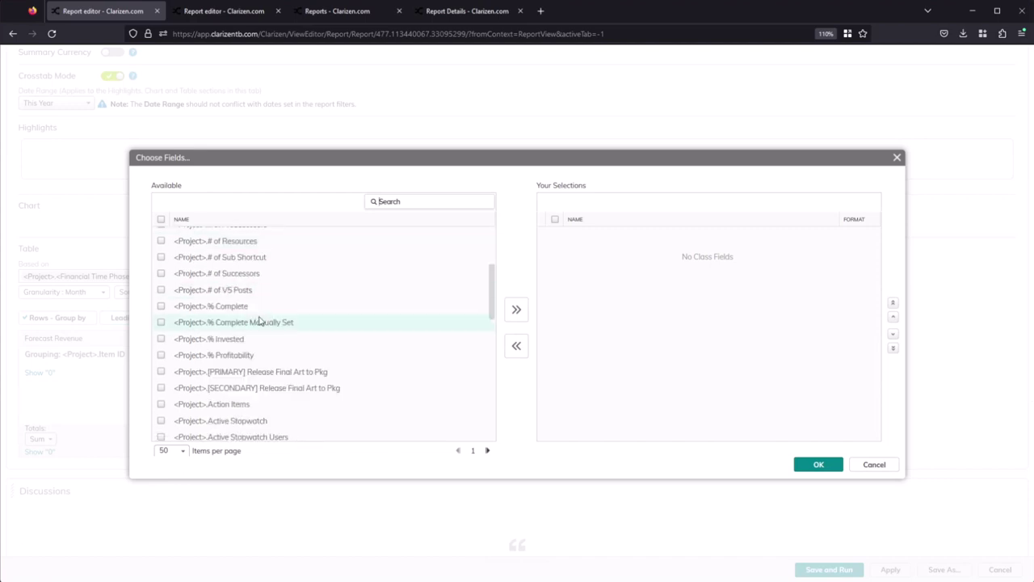
{"action": "scroll", "coordinate": [305, 322], "scroll_direction": "up", "scroll_amount": 4}
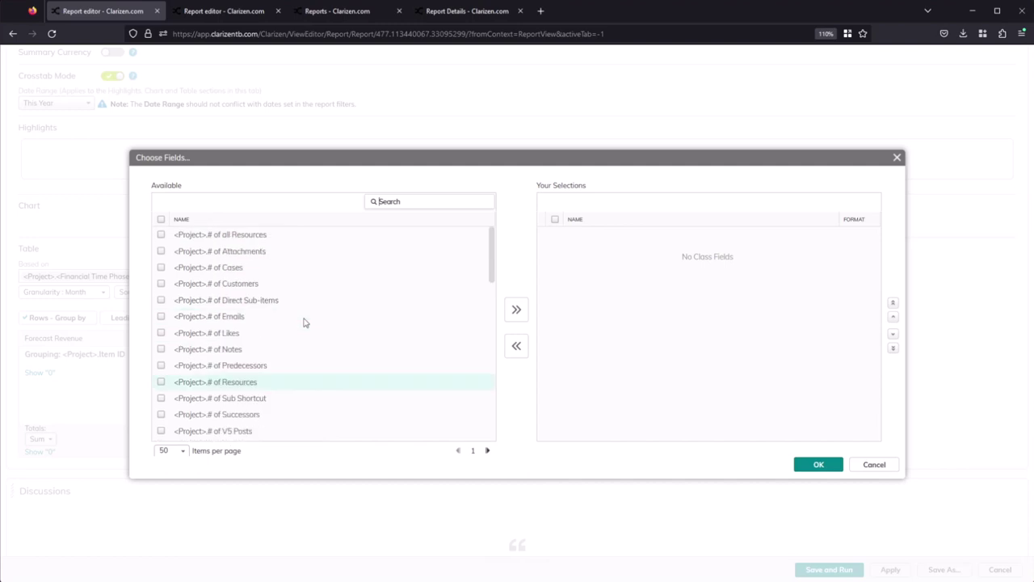
{"action": "left_click", "coordinate": [884, 466]}
{"action": "left_click", "coordinate": [231, 323]}
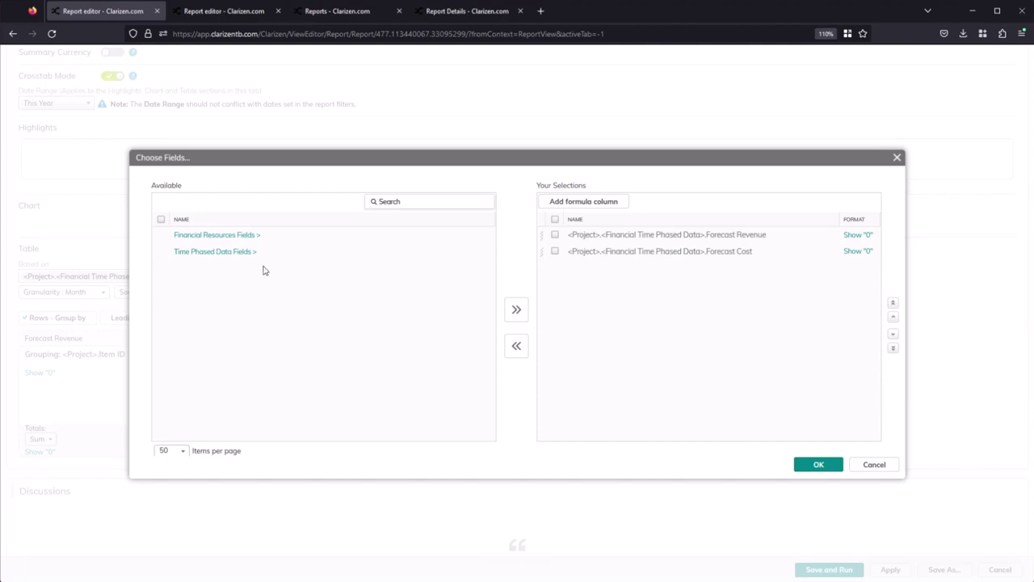
{"action": "left_click", "coordinate": [226, 258]}
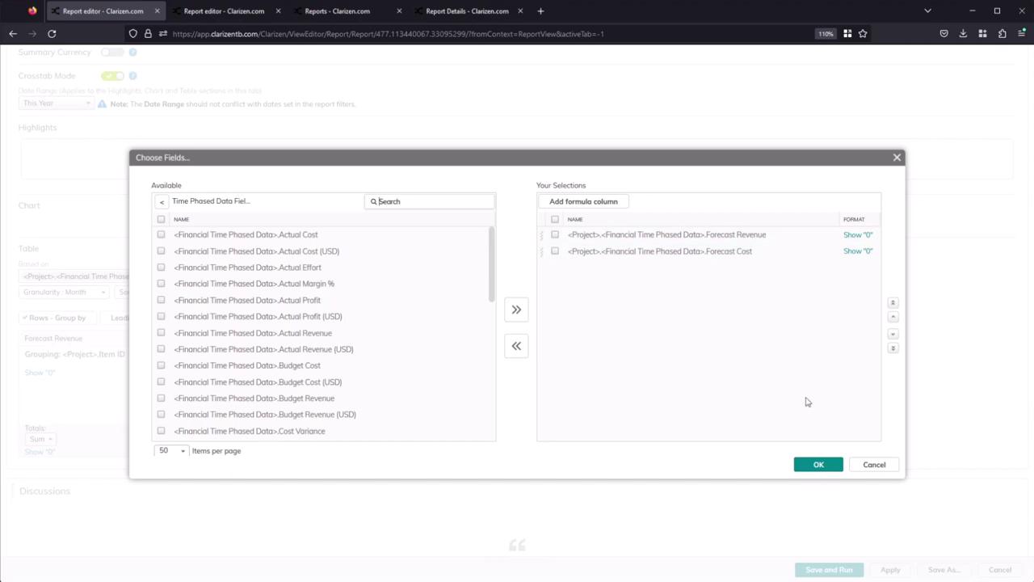
{"action": "left_click", "coordinate": [867, 465]}
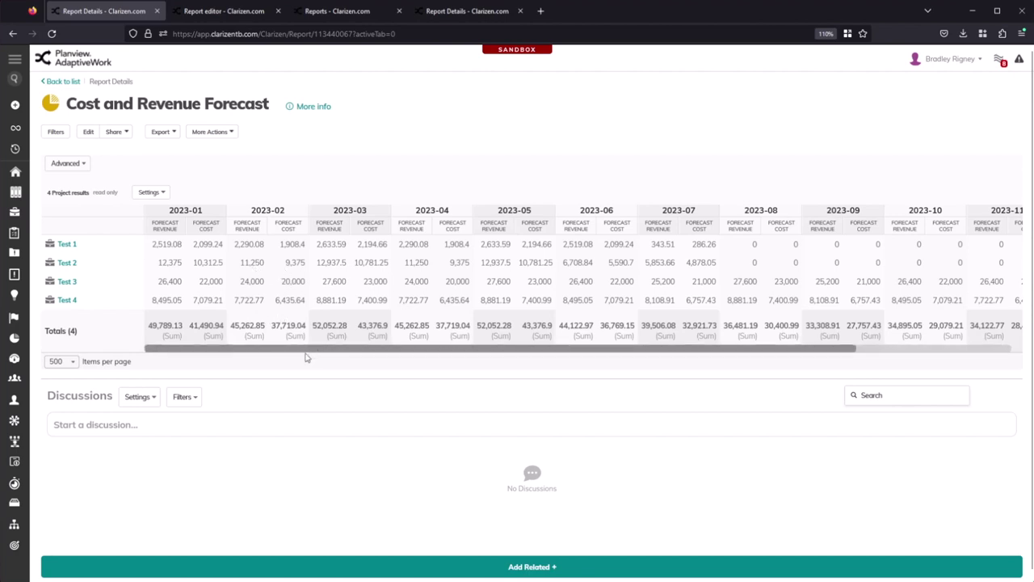
{"action": "left_click_drag", "start_coordinate": [253, 353], "coordinate": [595, 353]}
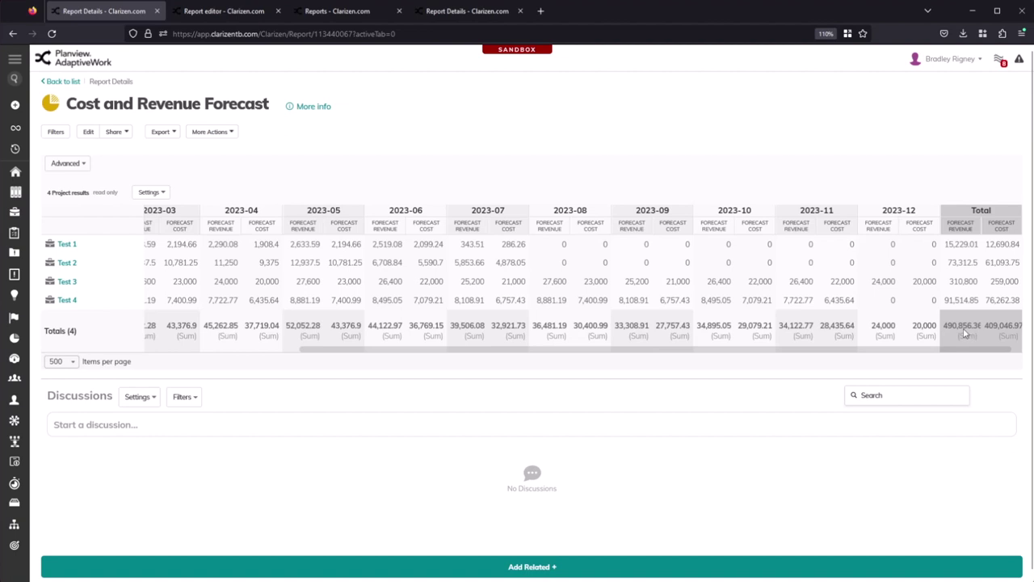
{"action": "left_click_drag", "start_coordinate": [916, 353], "coordinate": [736, 383]}
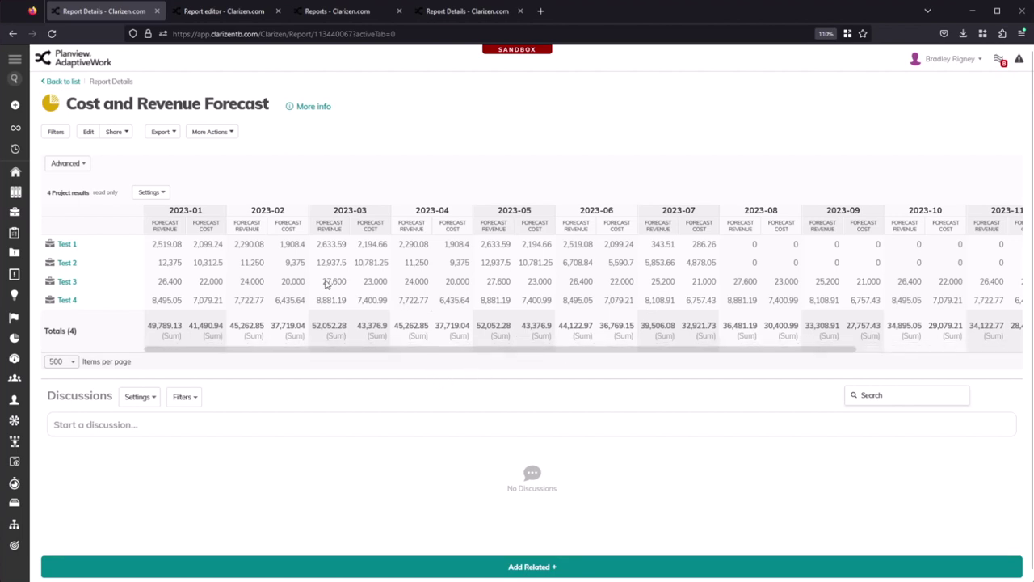
{"action": "mouse_move", "coordinate": [327, 283]}
{"action": "left_click", "coordinate": [334, 16]}
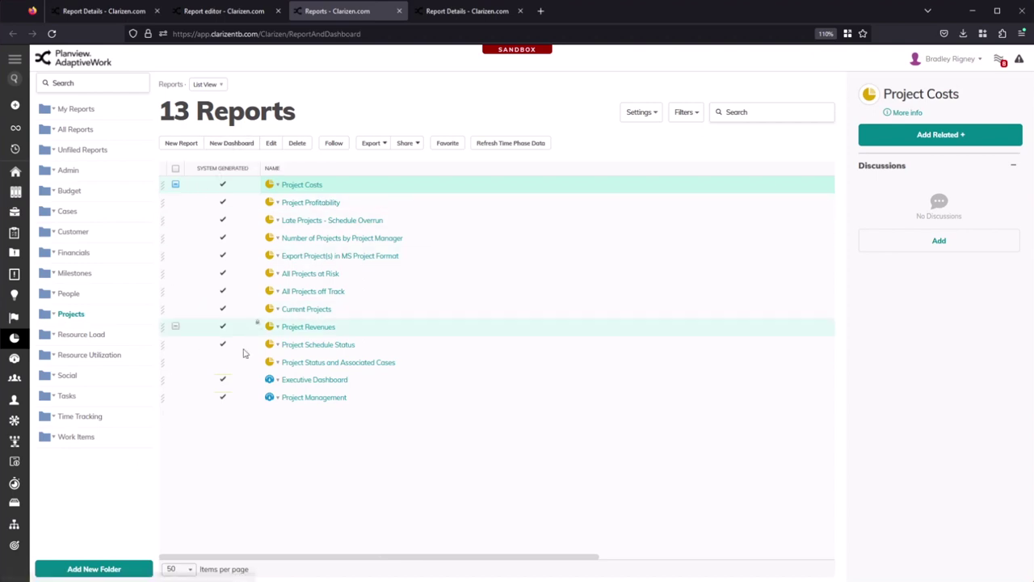
Open the Executive Dashboard in a new tab and bring it into the Dashboard Editor.
{"action": "right_click", "coordinate": [310, 387]}
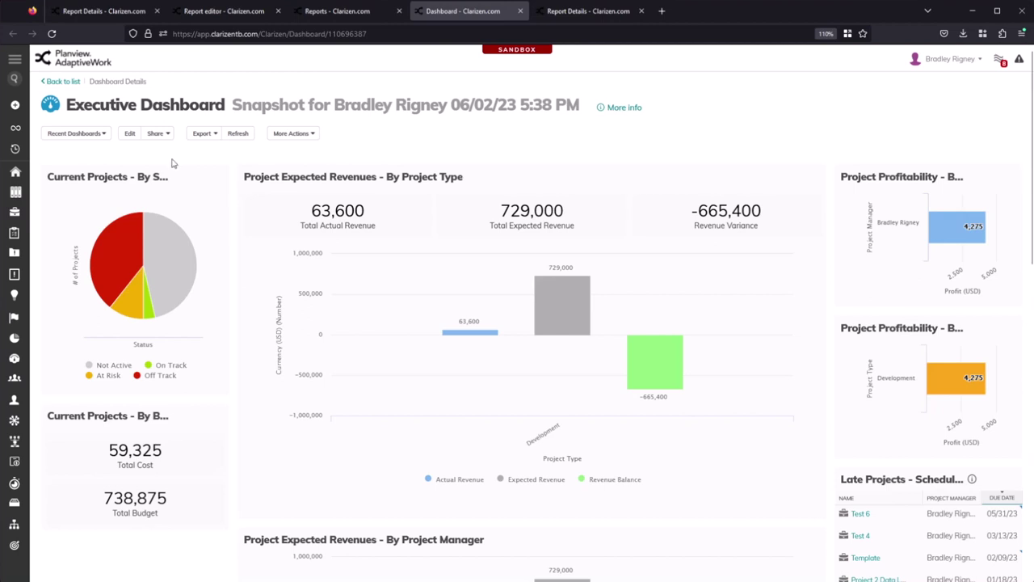
{"action": "left_click", "coordinate": [131, 136]}
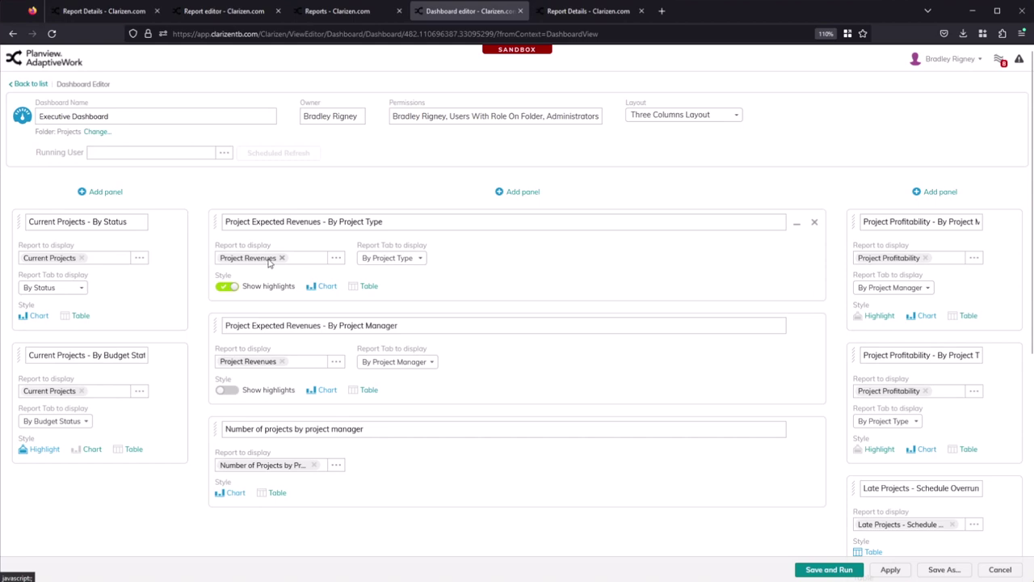
Keep By Project Type as the revenue panel's report tab and display it as a chart, not a table.
{"action": "left_click", "coordinate": [420, 259]}
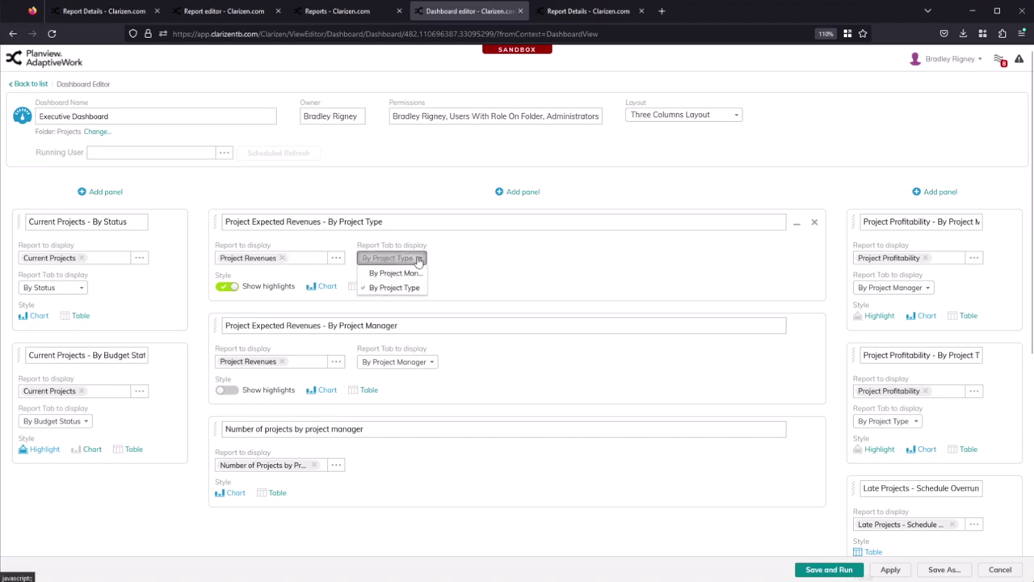
{"action": "left_click", "coordinate": [420, 258]}
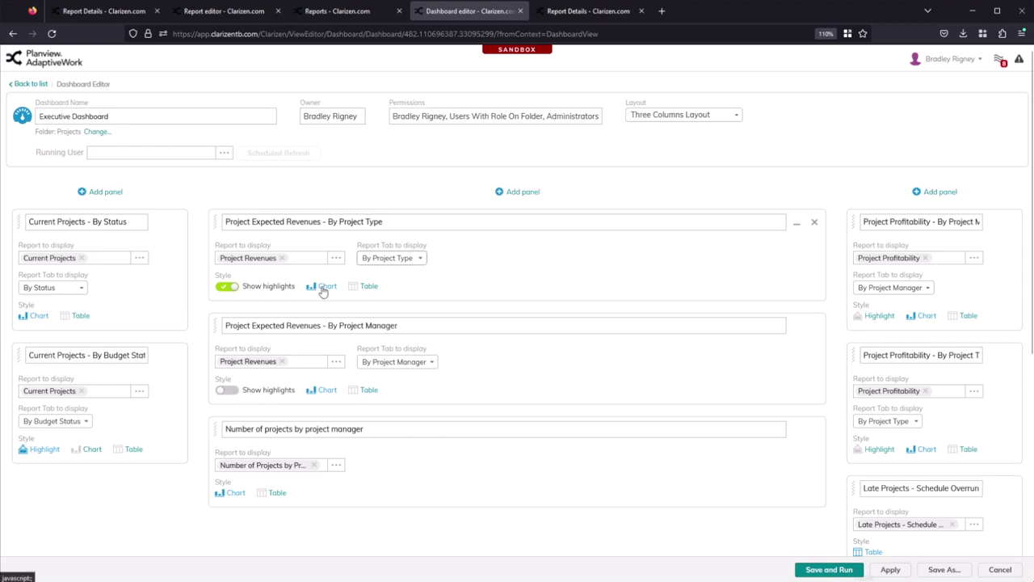
{"action": "left_click", "coordinate": [230, 290]}
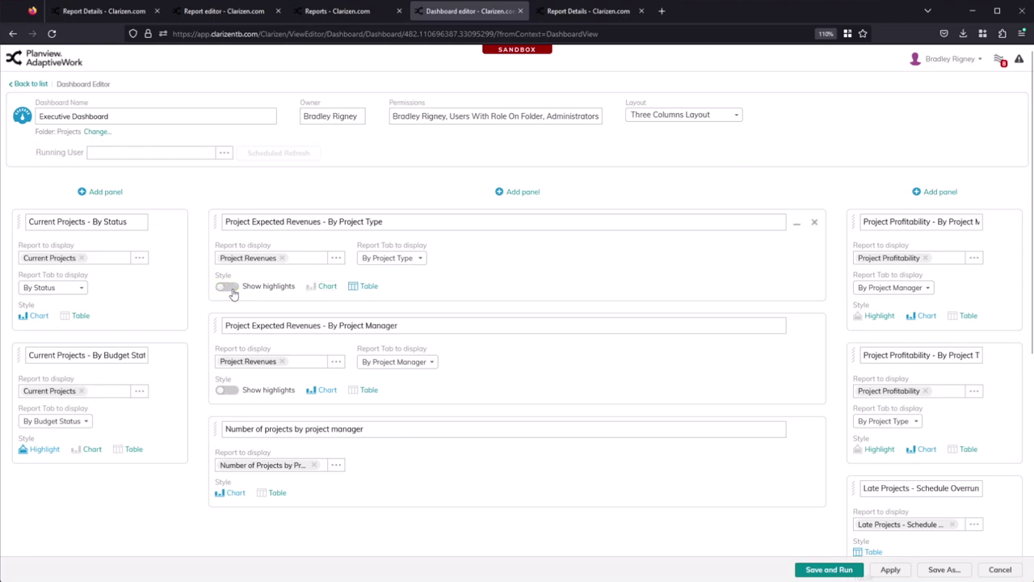
{"action": "left_click", "coordinate": [360, 292]}
{"action": "left_click", "coordinate": [322, 286]}
Keep the Three Columns Layout and add a new blank panel to the first column.
{"action": "left_click", "coordinate": [685, 118]}
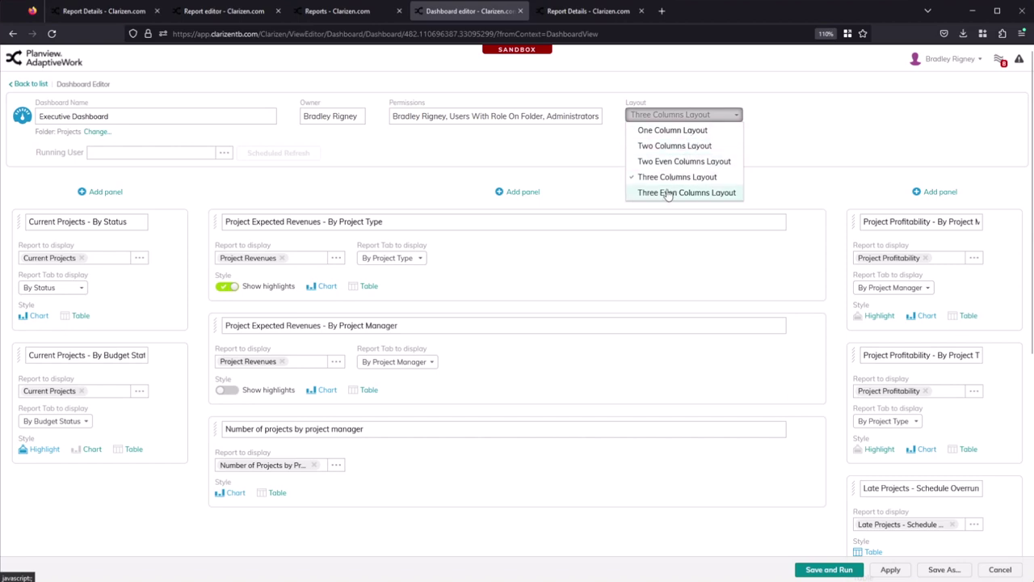
{"action": "left_click", "coordinate": [590, 156]}
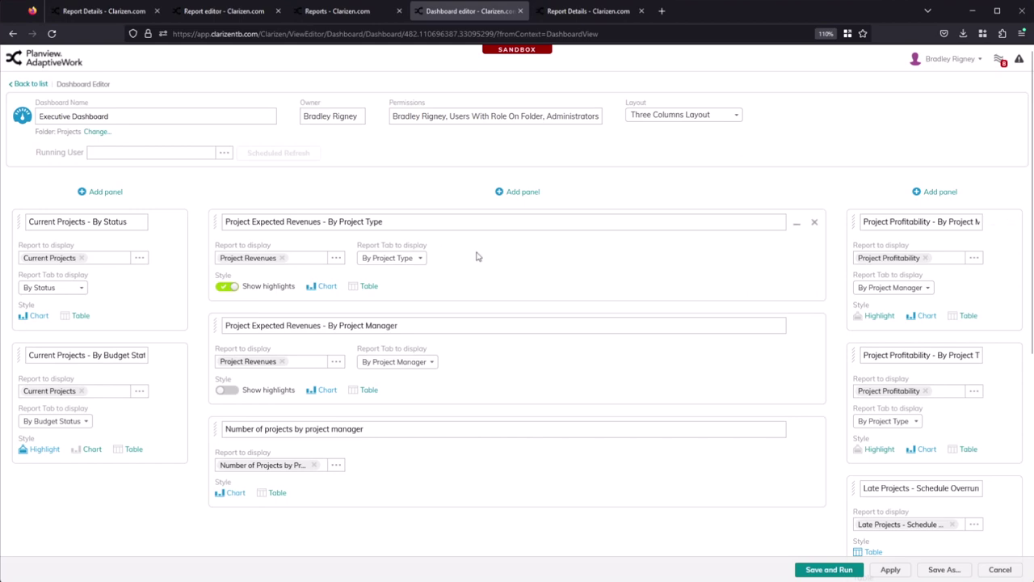
{"action": "scroll", "coordinate": [323, 194], "scroll_direction": "down", "scroll_amount": 1}
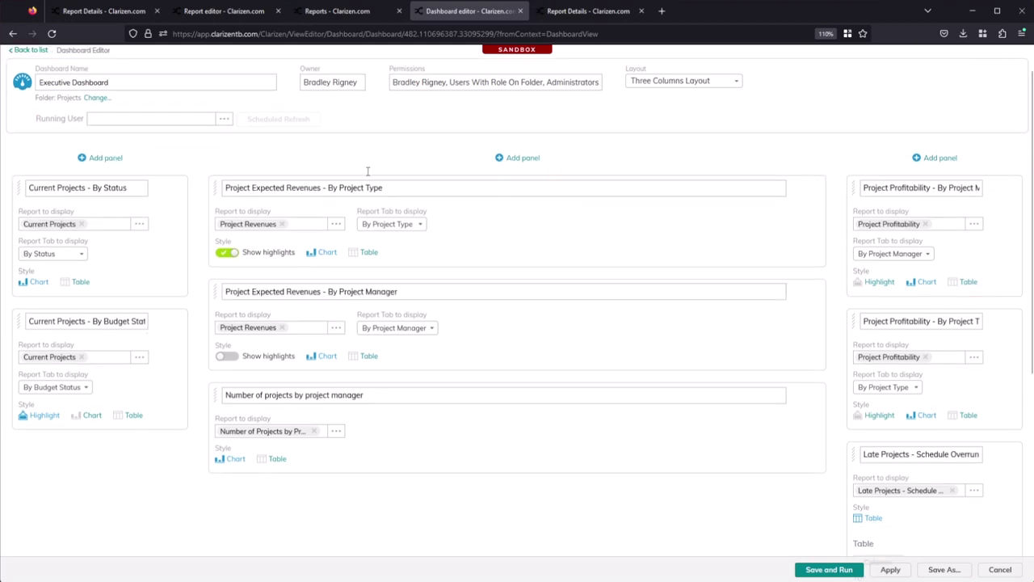
{"action": "left_click", "coordinate": [106, 139]}
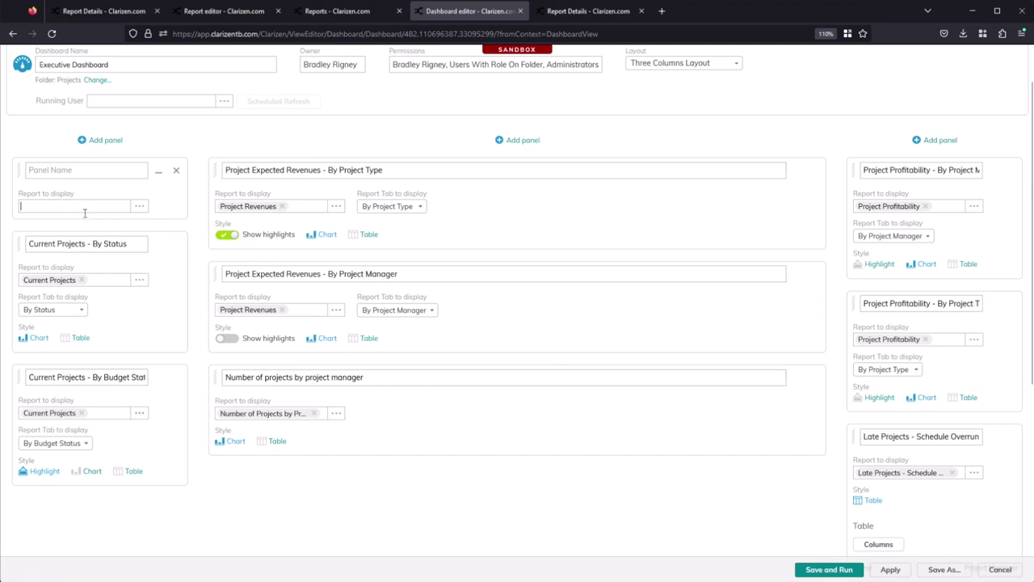
Assign the Current Projects report to the new panel and save the dashboard.
{"action": "type", "text": "curren"}
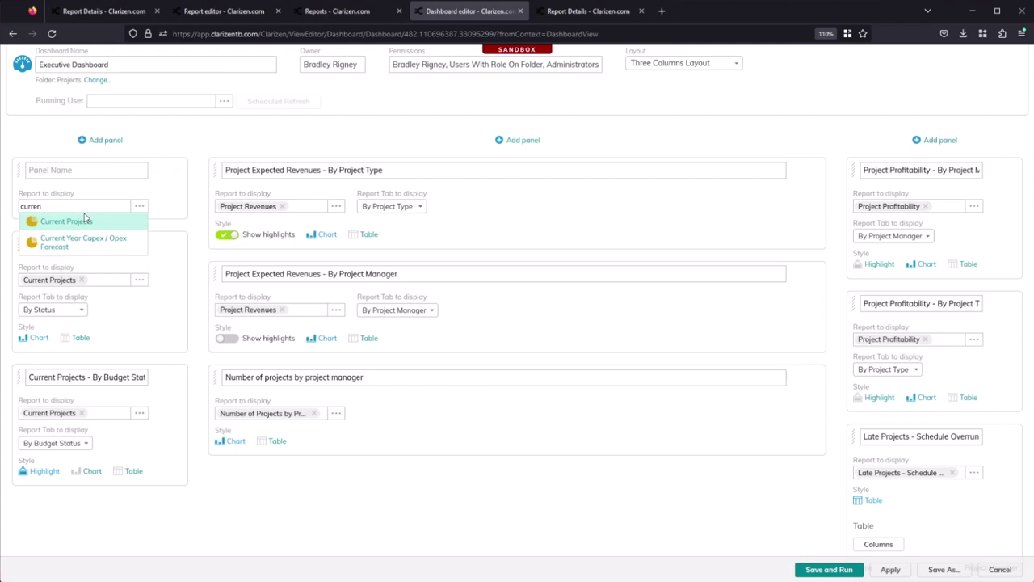
{"action": "left_click", "coordinate": [81, 220]}
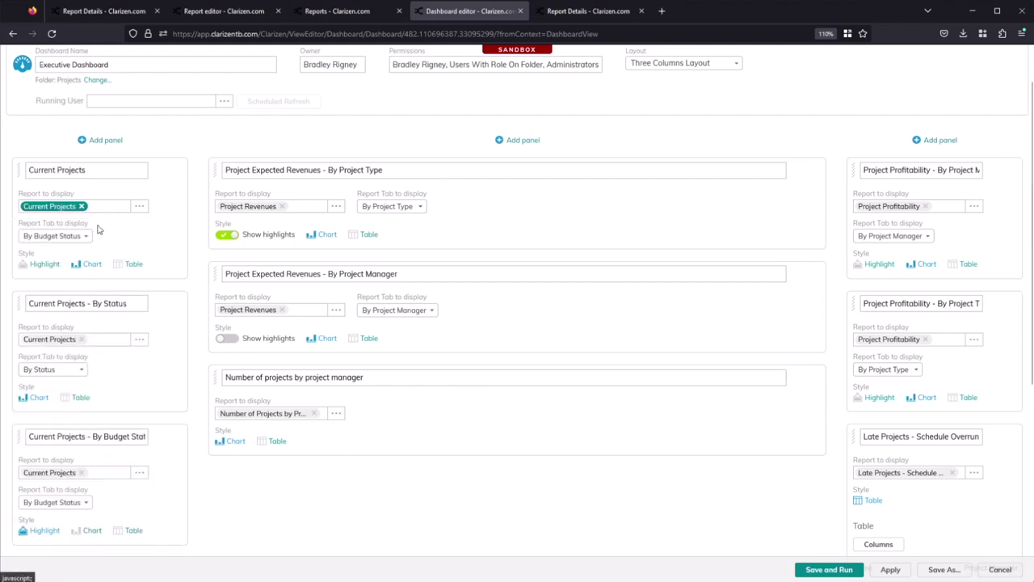
{"action": "left_click", "coordinate": [811, 570]}
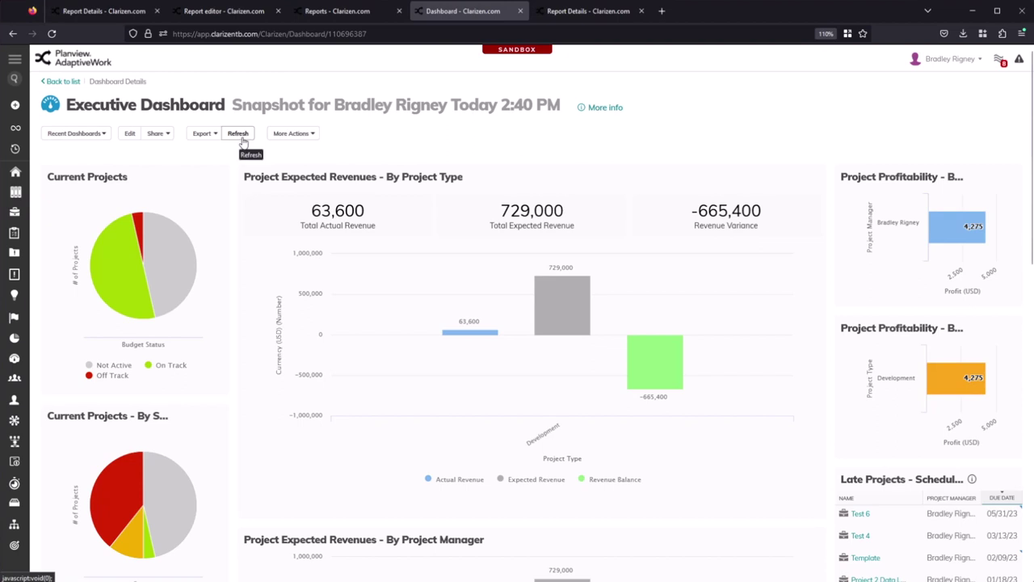
Refresh the Executive Dashboard data.
{"action": "left_click", "coordinate": [242, 142]}
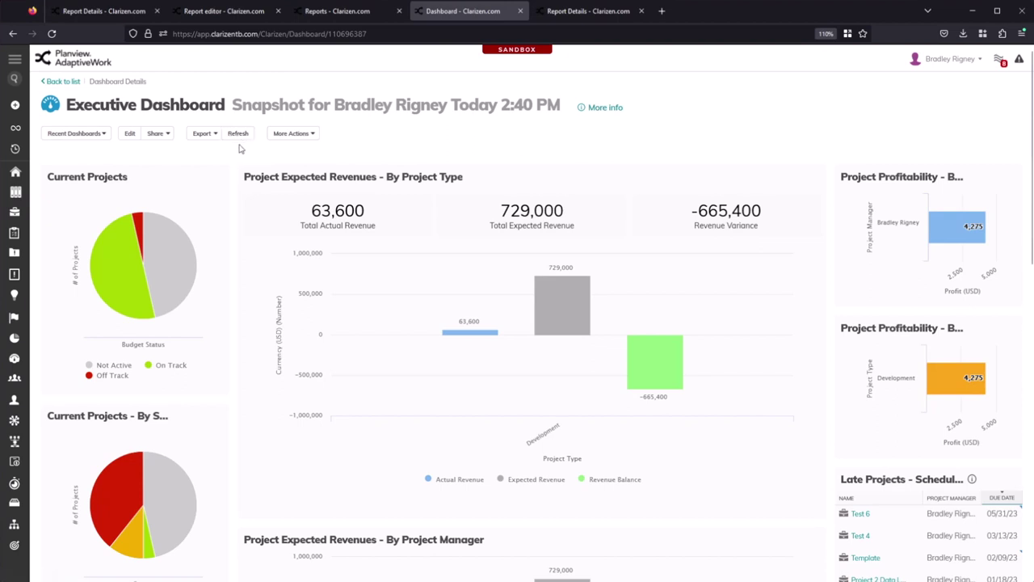
Set the dashboard's running user to the suggested user and enable a daily scheduled refresh.
{"action": "left_click", "coordinate": [128, 135]}
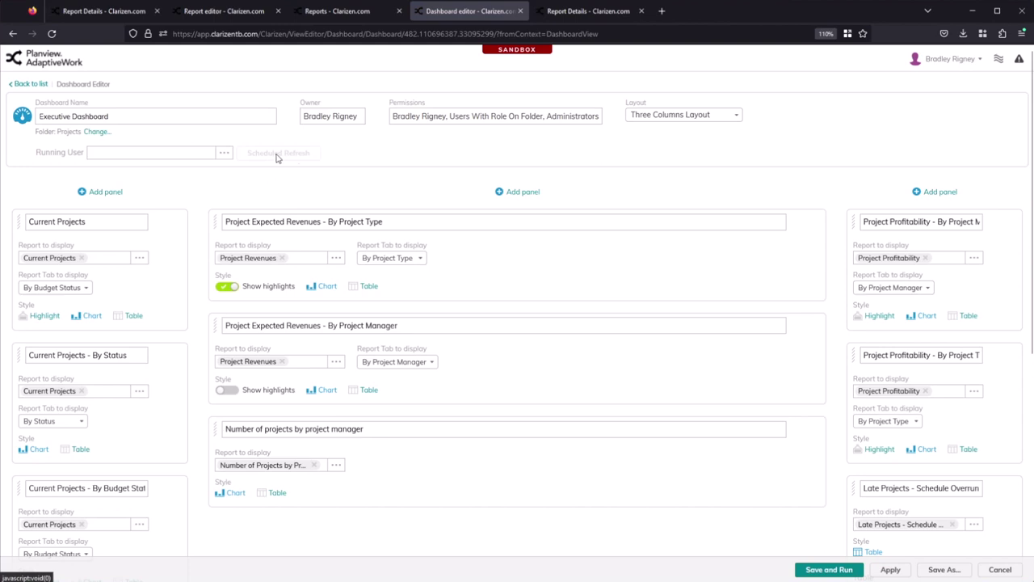
{"action": "left_click", "coordinate": [212, 154]}
{"action": "type", "text": "brad"}
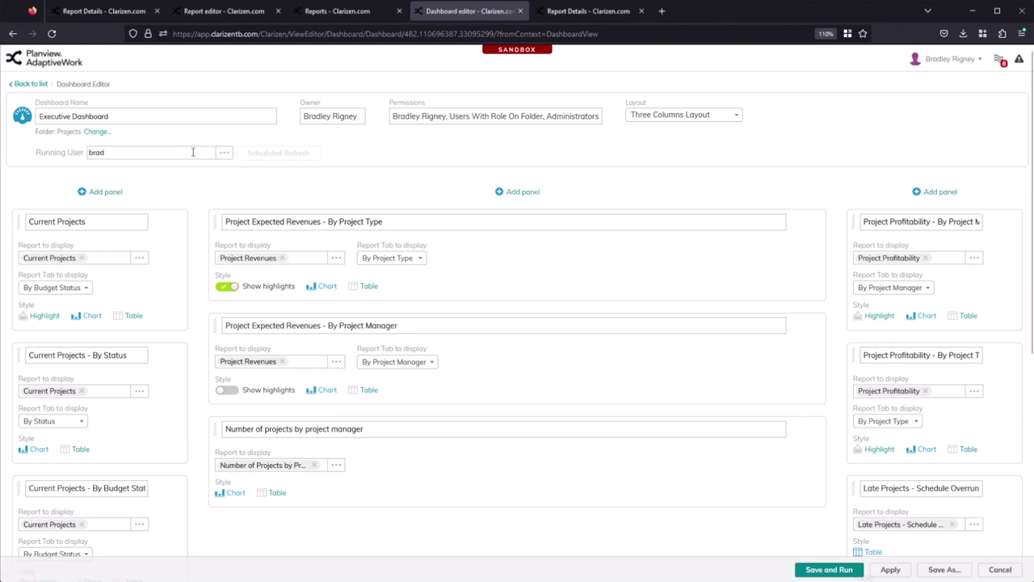
{"action": "left_click", "coordinate": [173, 167]}
{"action": "left_click", "coordinate": [308, 160]}
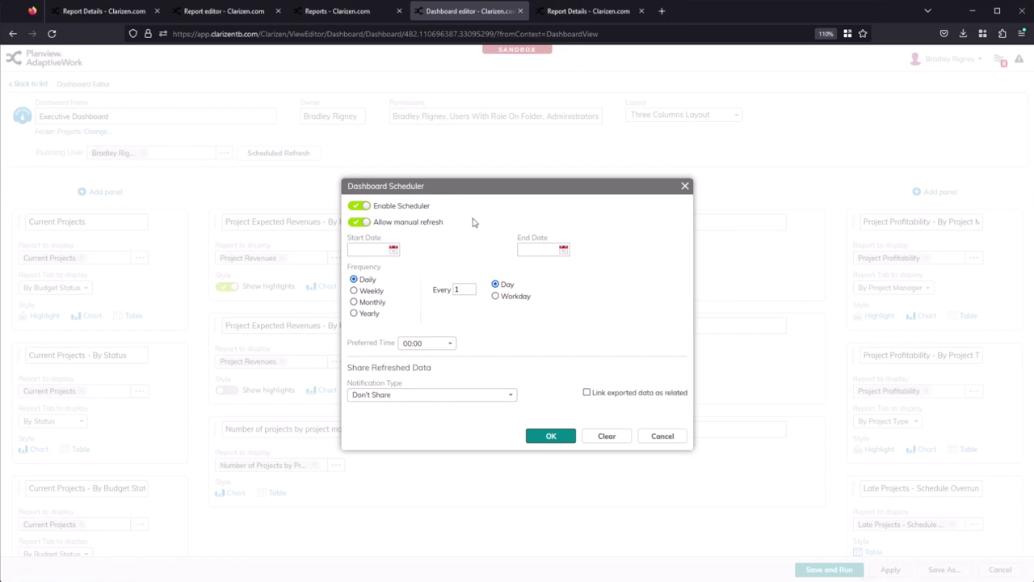
{"action": "key", "text": "Return"}
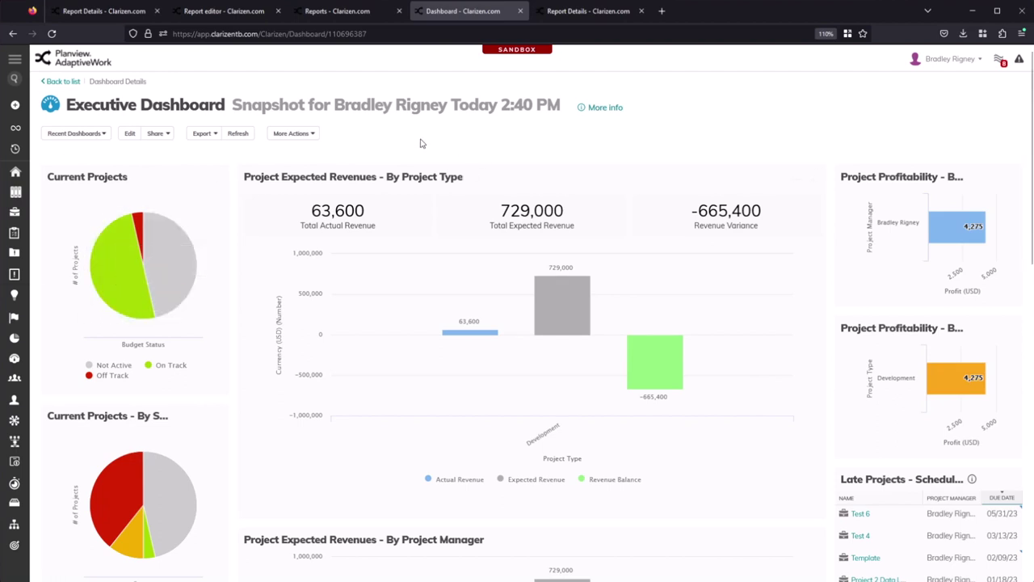
Share the dashboard as a read-only widget with no password required and generate its link.
{"action": "left_click", "coordinate": [205, 135]}
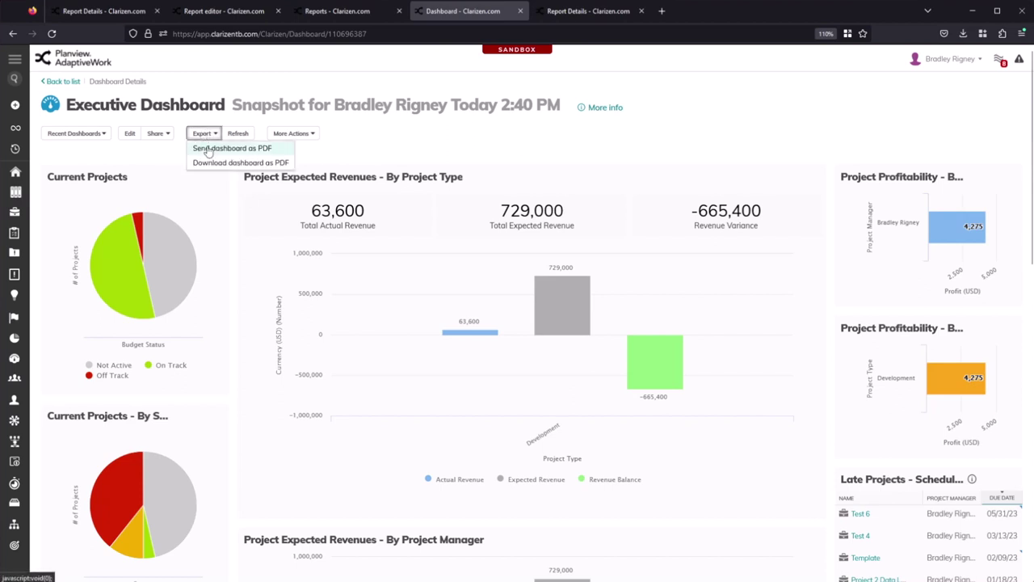
{"action": "left_click", "coordinate": [166, 135]}
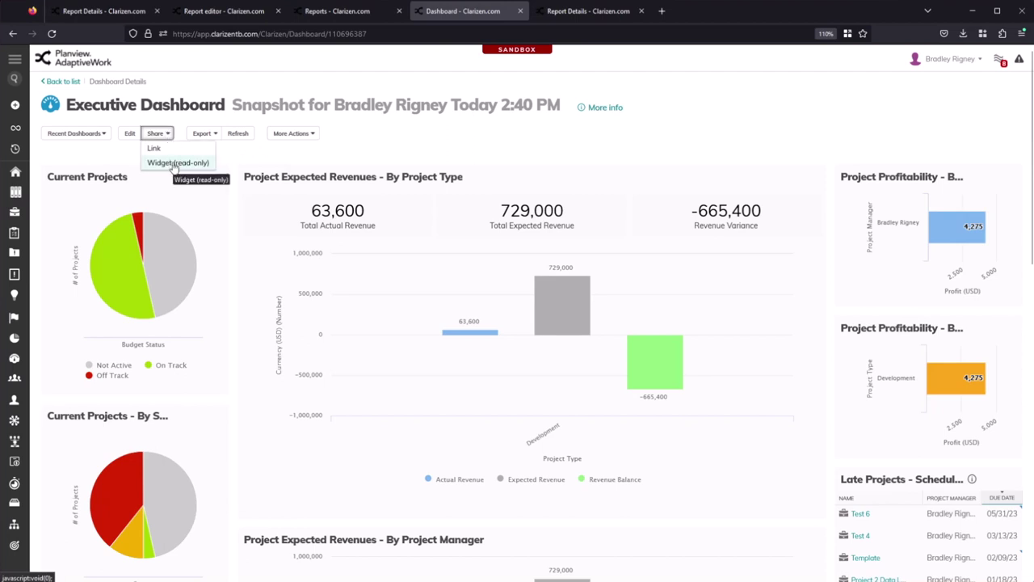
{"action": "left_click", "coordinate": [173, 164]}
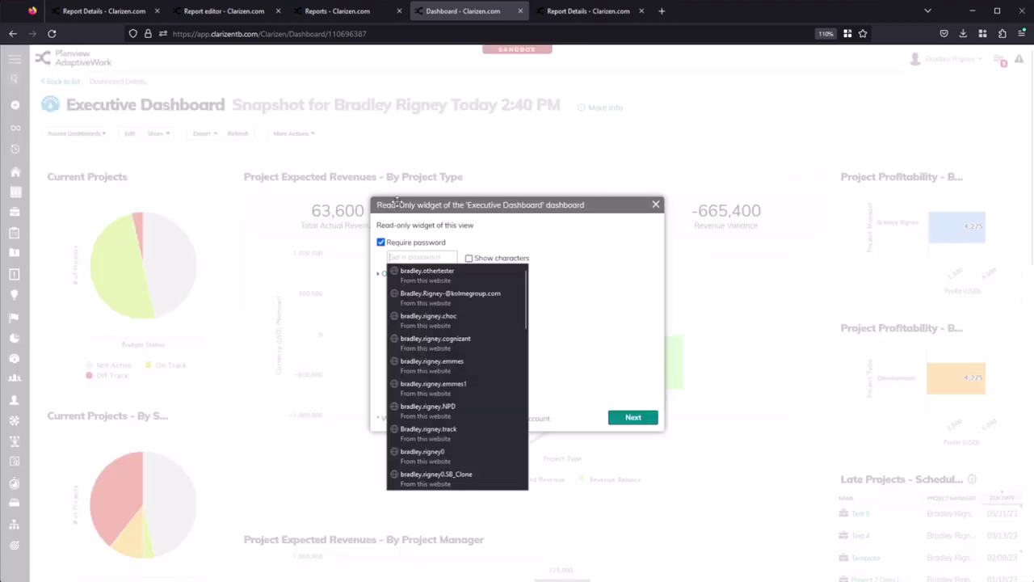
{"action": "left_click", "coordinate": [437, 228]}
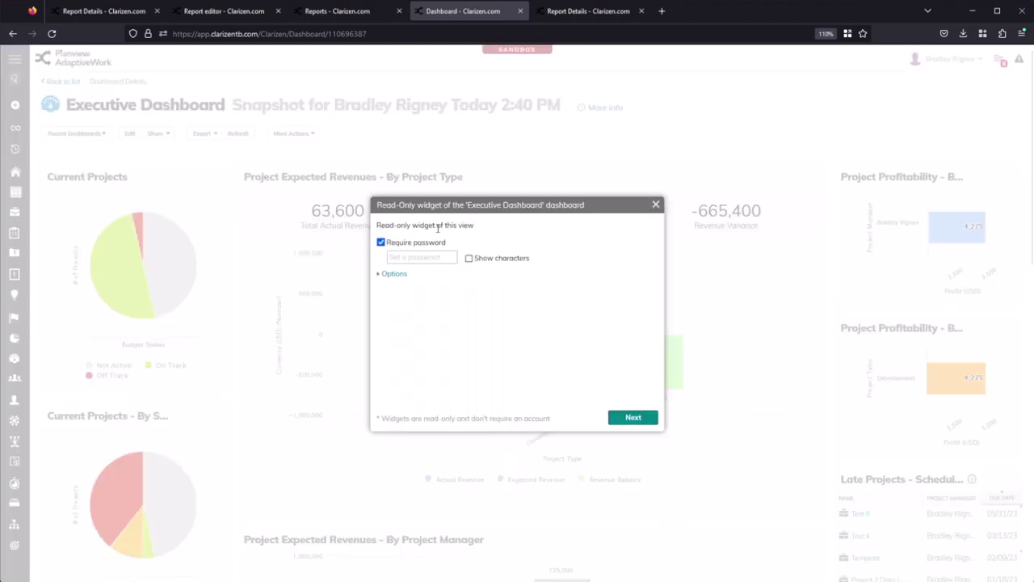
{"action": "left_click", "coordinate": [381, 242]}
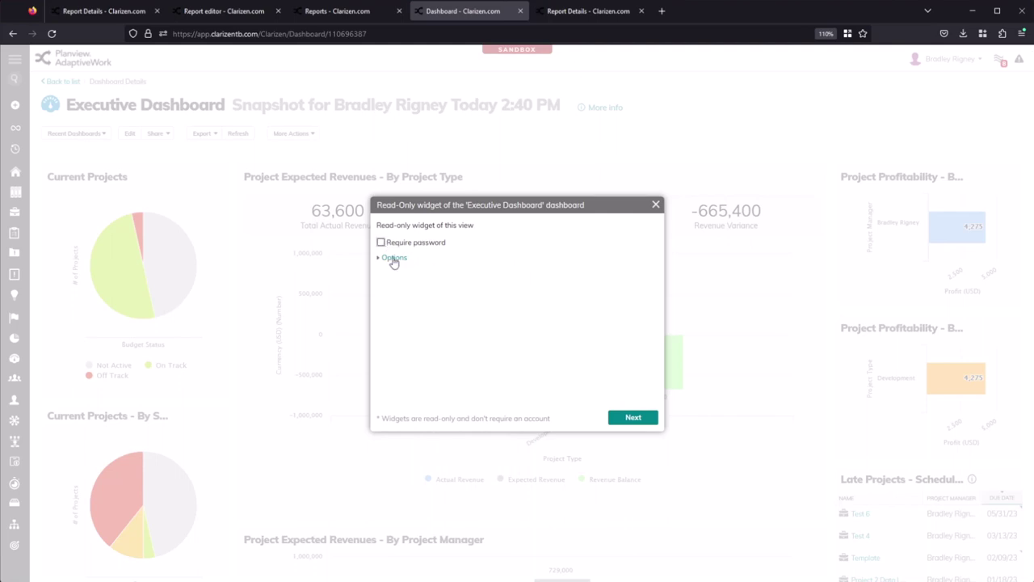
{"action": "left_click", "coordinate": [394, 258]}
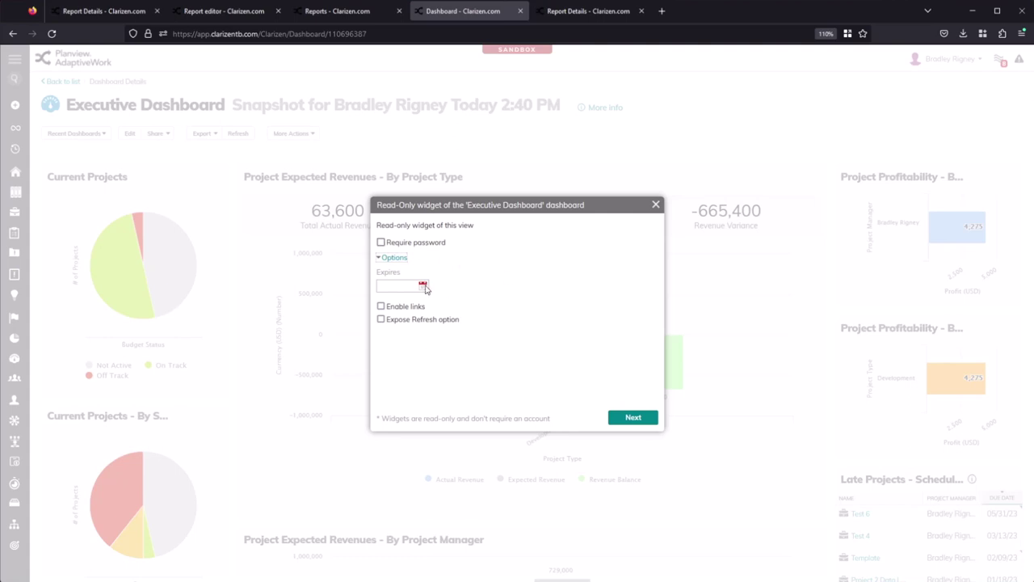
{"action": "mouse_move", "coordinate": [417, 312]}
{"action": "left_click", "coordinate": [633, 417]}
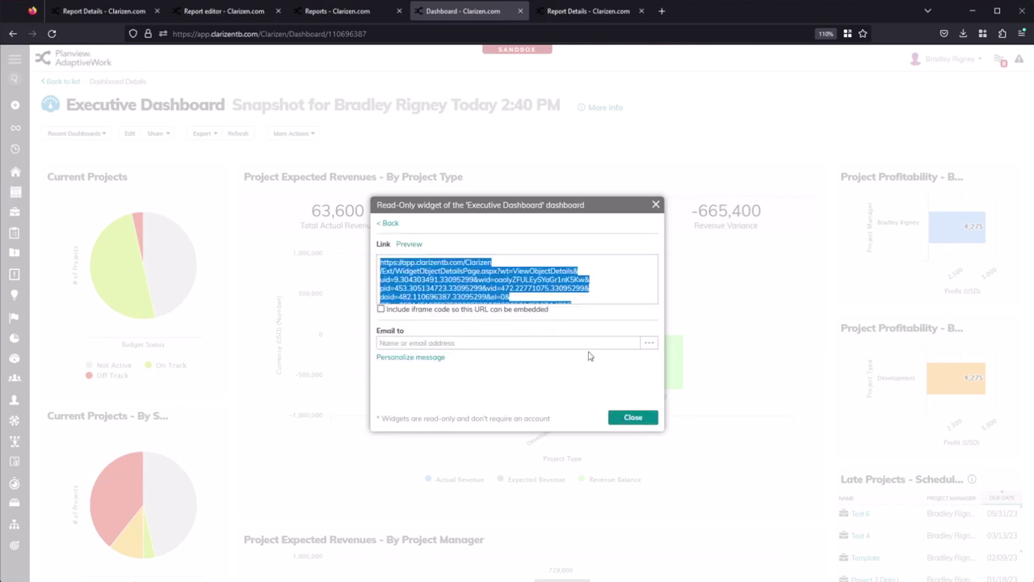
Select the full read-only widget link in the URL box.
{"action": "left_click", "coordinate": [568, 300]}
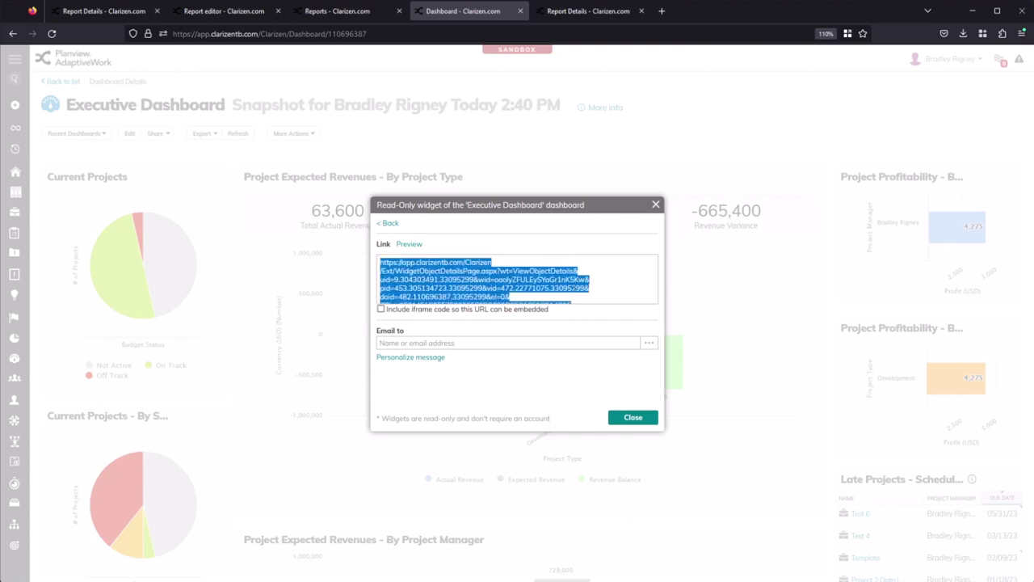